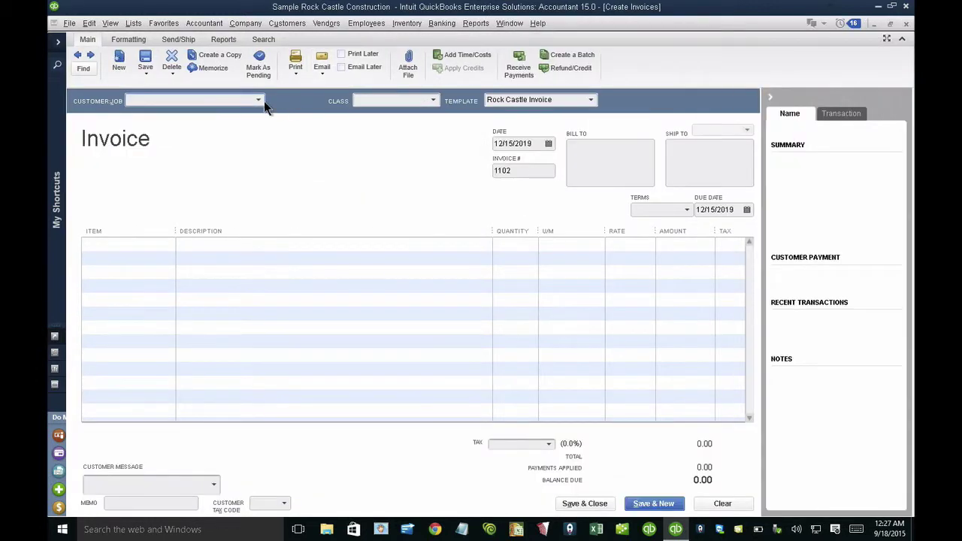
Choose the customer and put Cabinet Pulls on the first invoice line
click(258, 100)
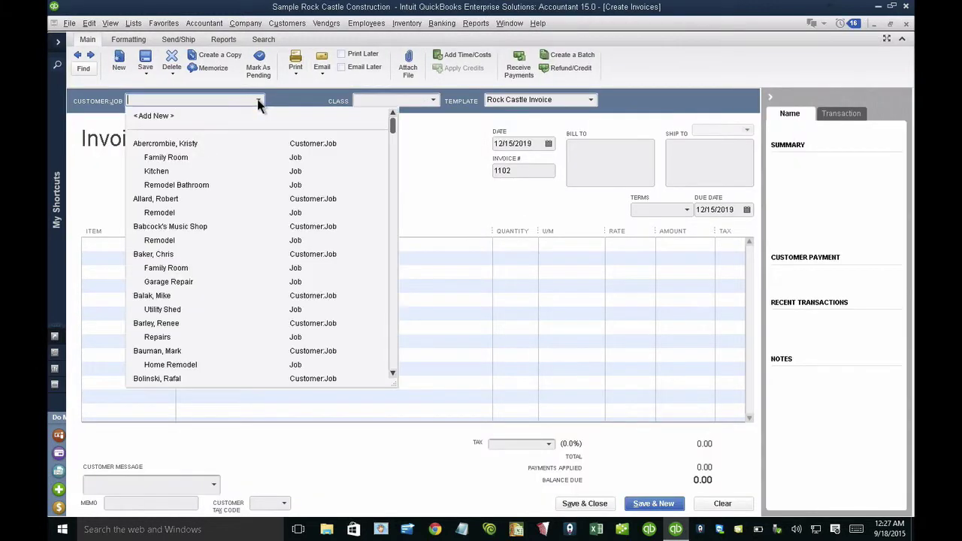
click(167, 198)
click(161, 244)
click(170, 244)
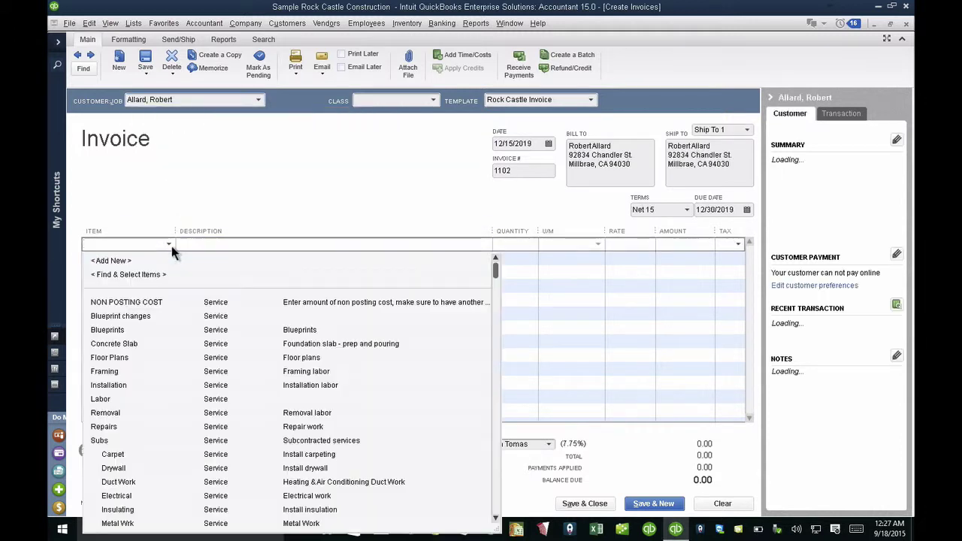
scroll(352, 380, down, 6)
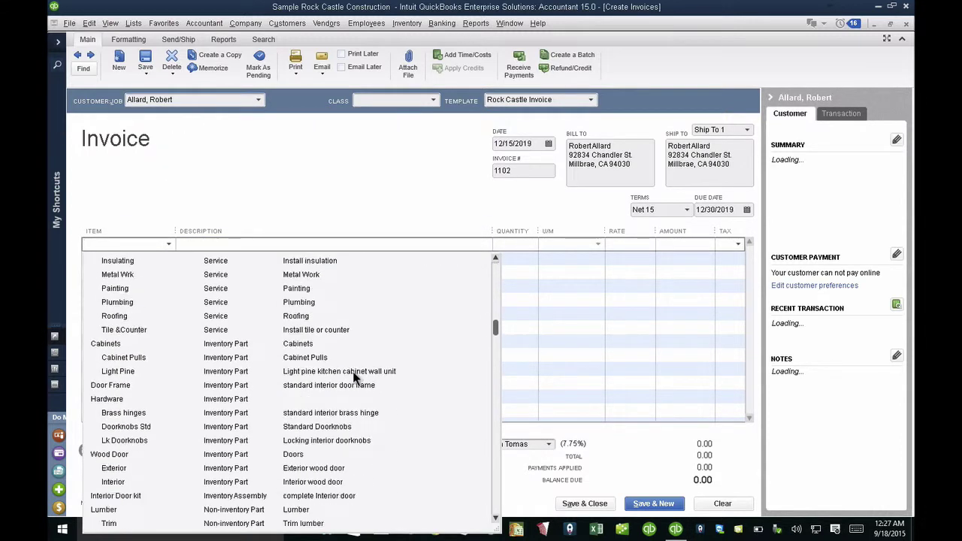
click(129, 356)
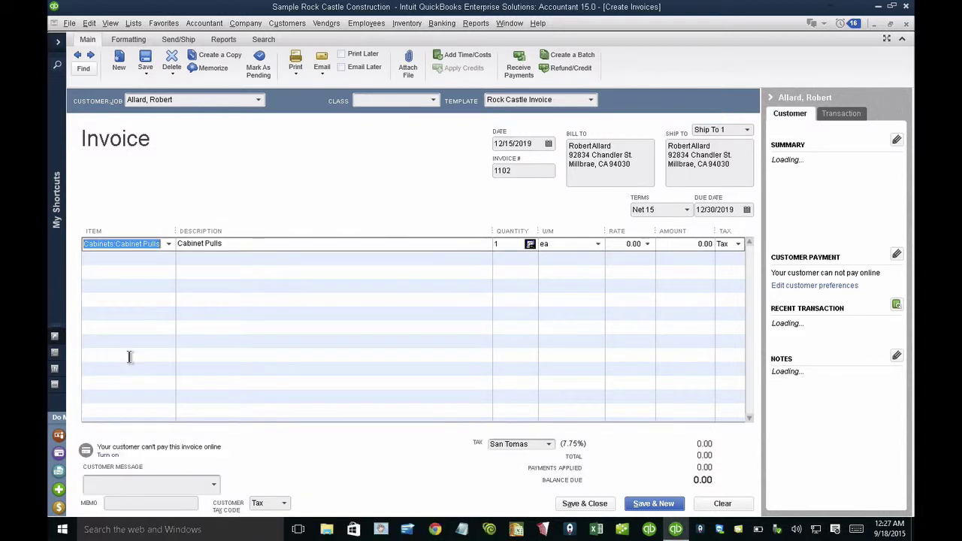
Enter quantity 100 at a 25.00 rate and save invoice 1102 totalling 2,693.75
click(509, 244)
text(100)
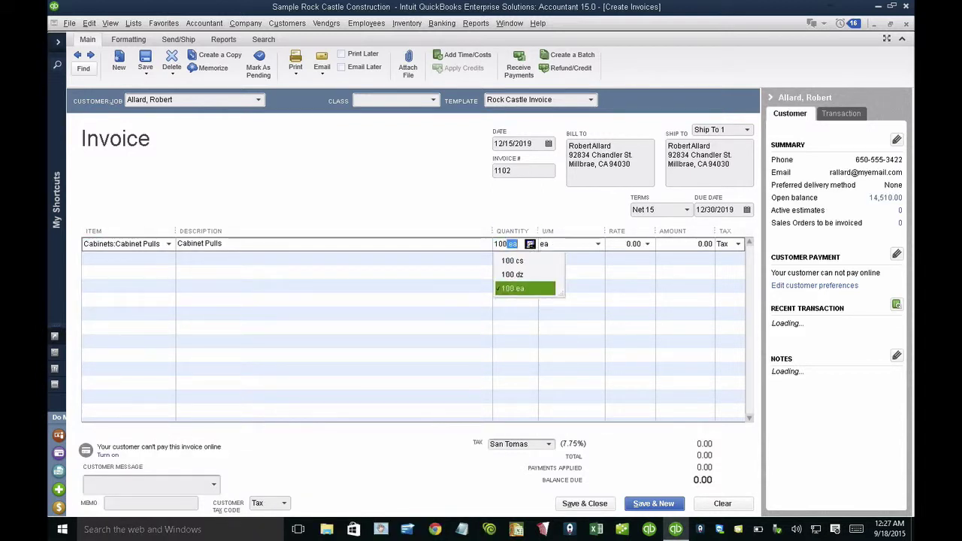
click(621, 245)
drag(621, 245, 707, 260)
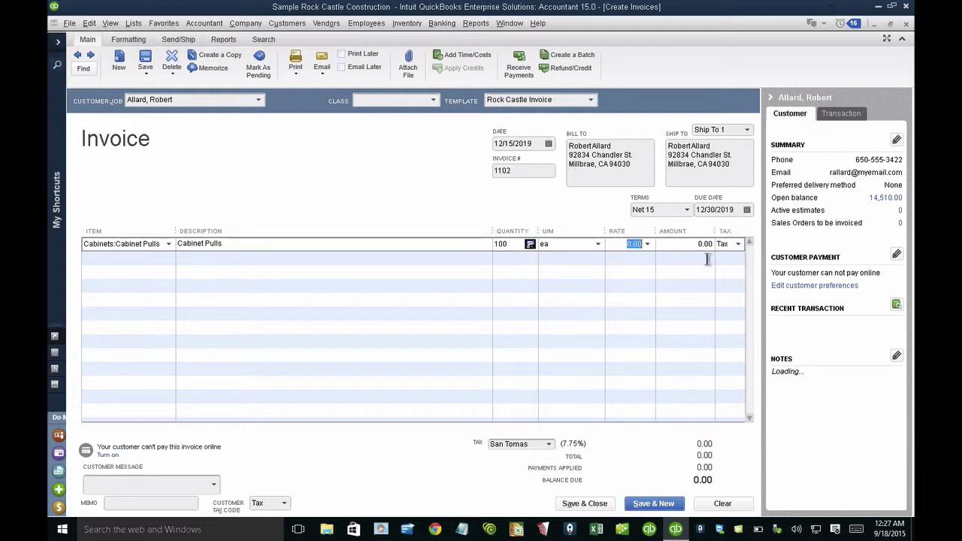
text(25)
key(Tab)
key(Tab)
key(Tab)
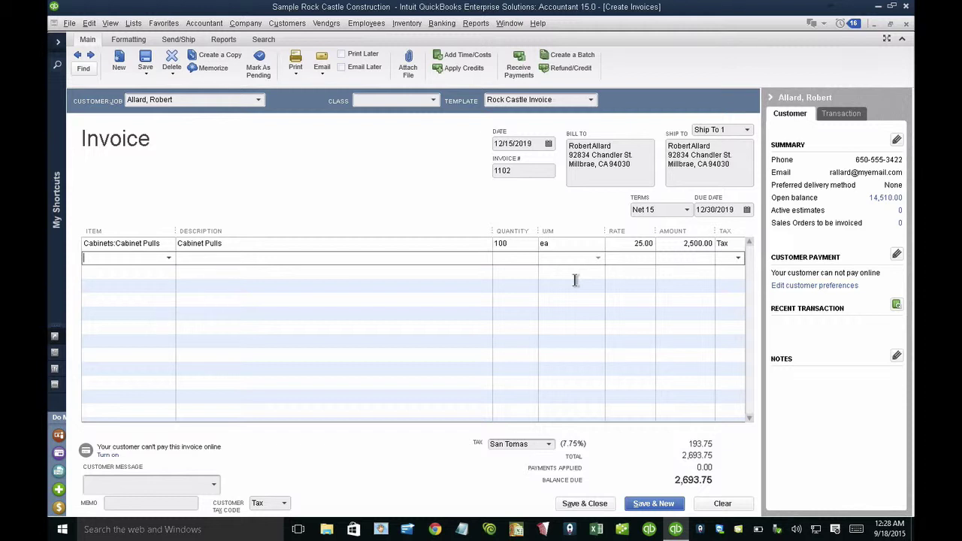
click(145, 54)
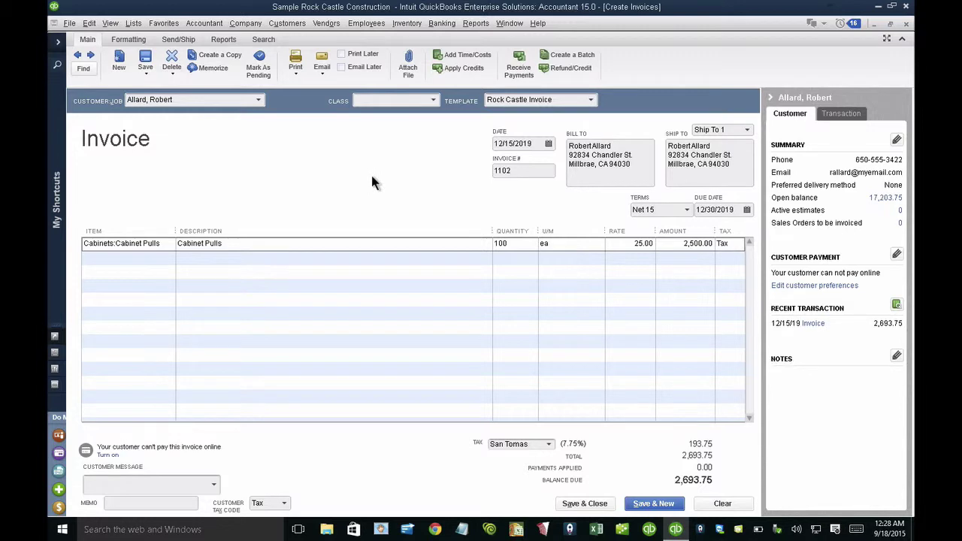
Open invoice 1102's Transaction Journal and scroll right until the Credit column shows
key(ctrl+y)
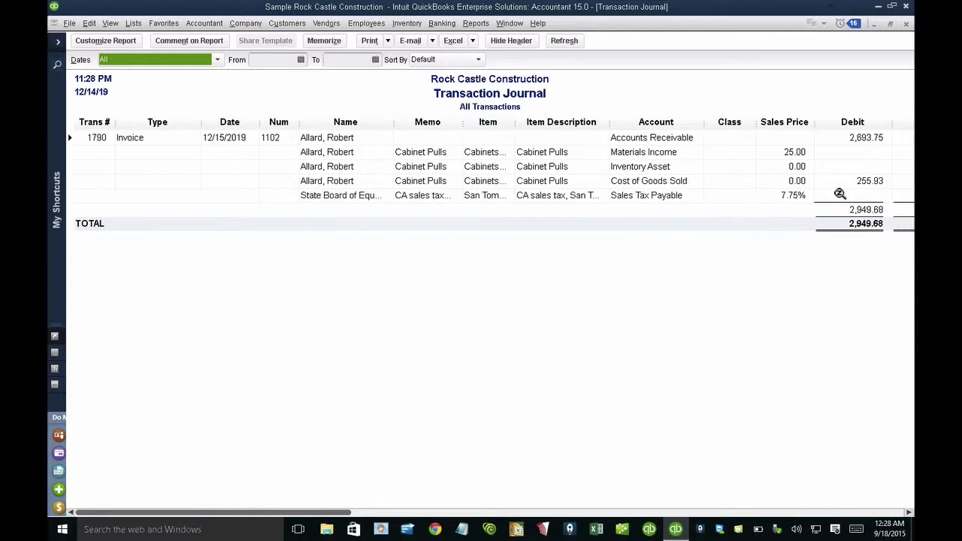
click(909, 512)
click(910, 513)
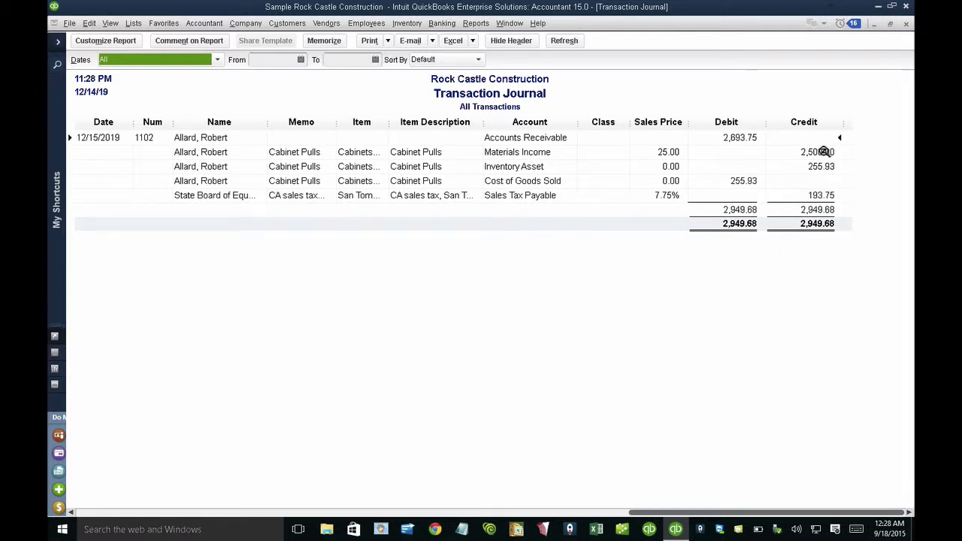
click(824, 166)
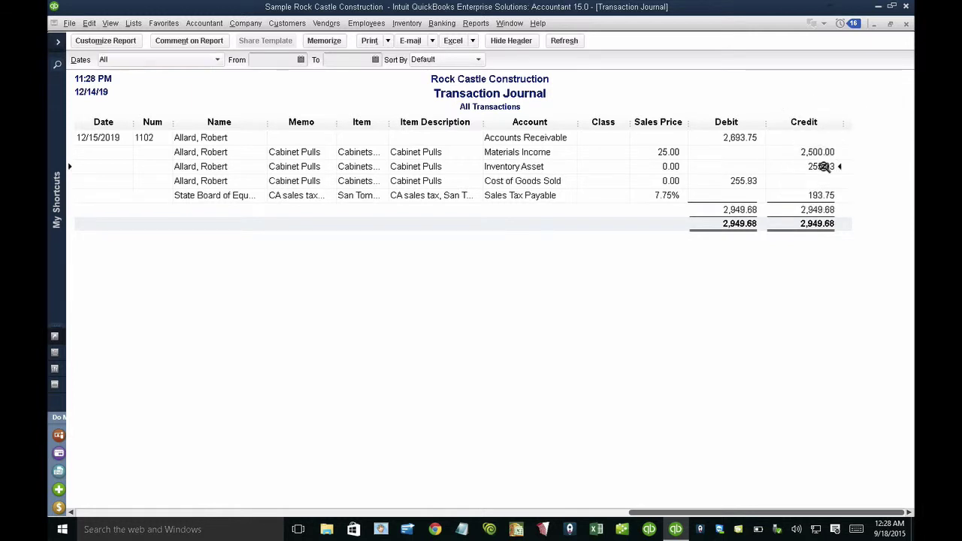
click(824, 166)
click(824, 166)
click(815, 151)
click(815, 152)
Filter the journal's Account to All ordinary income/cogs, leaving only the 2,500.00 and 255.93 lines
click(116, 43)
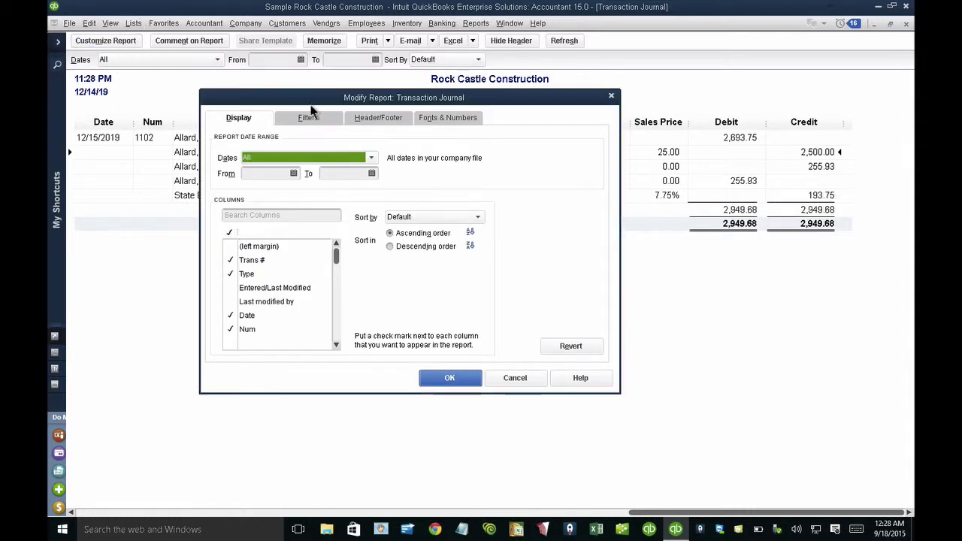
click(314, 123)
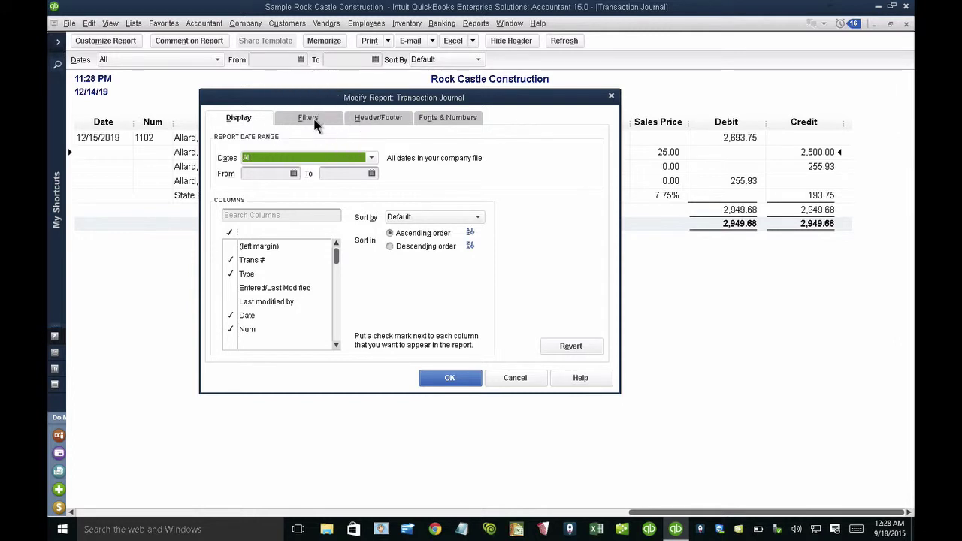
click(315, 126)
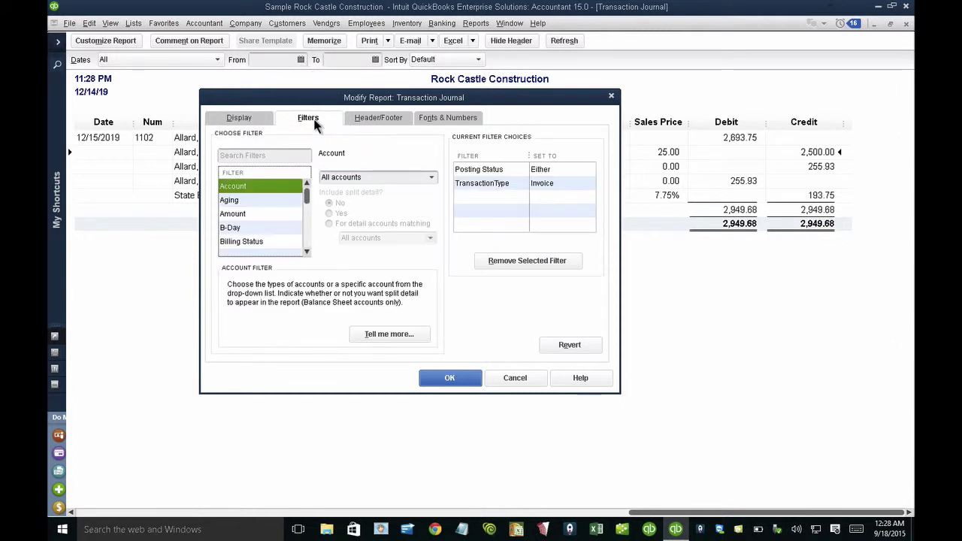
click(432, 179)
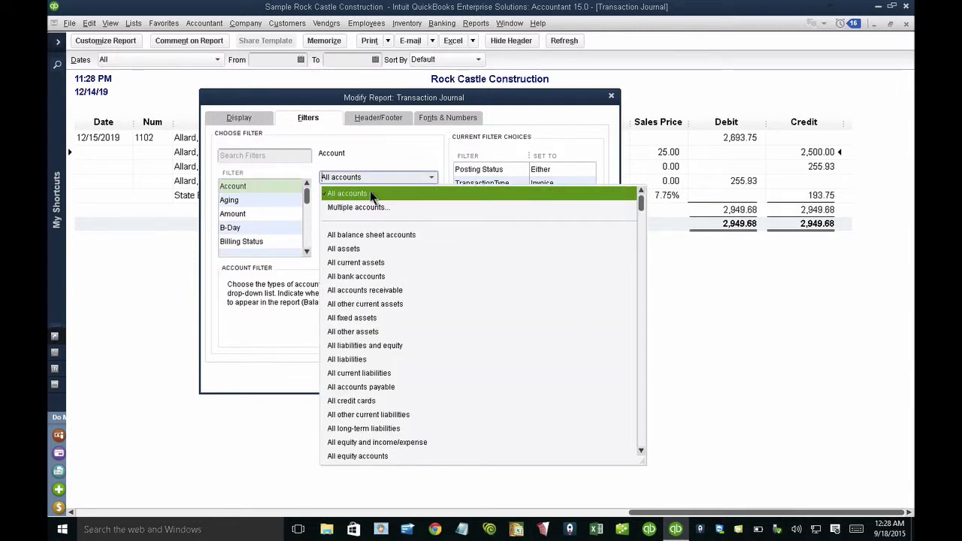
scroll(394, 343, down, 1)
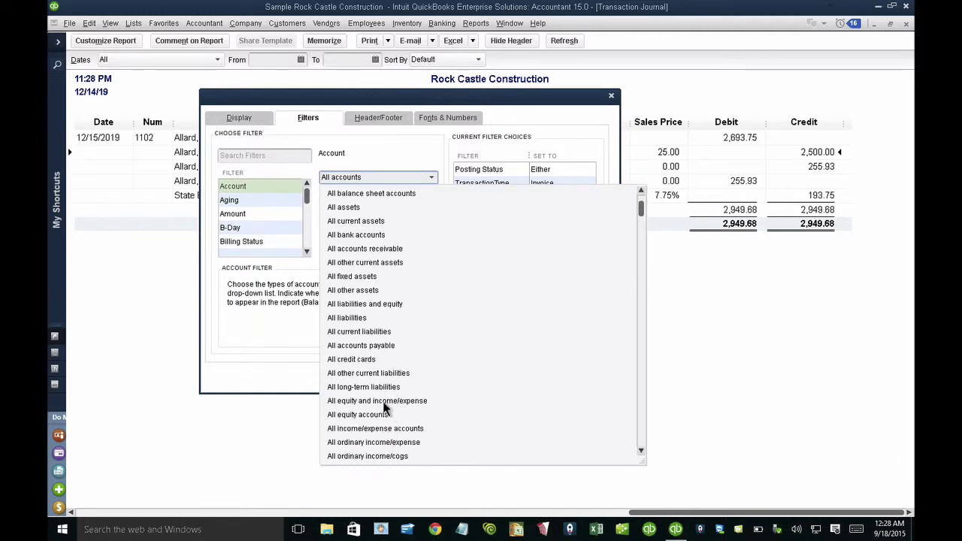
click(640, 451)
click(640, 454)
click(385, 404)
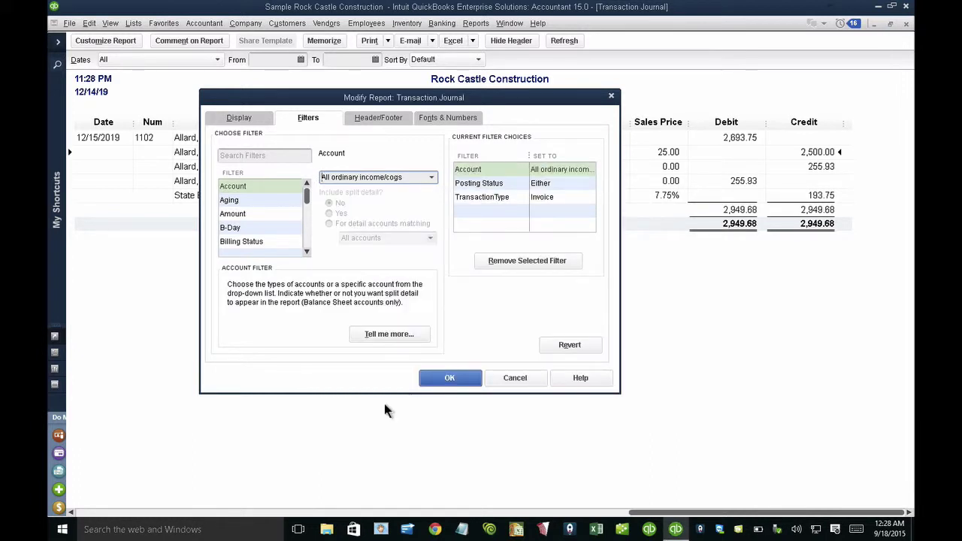
click(441, 378)
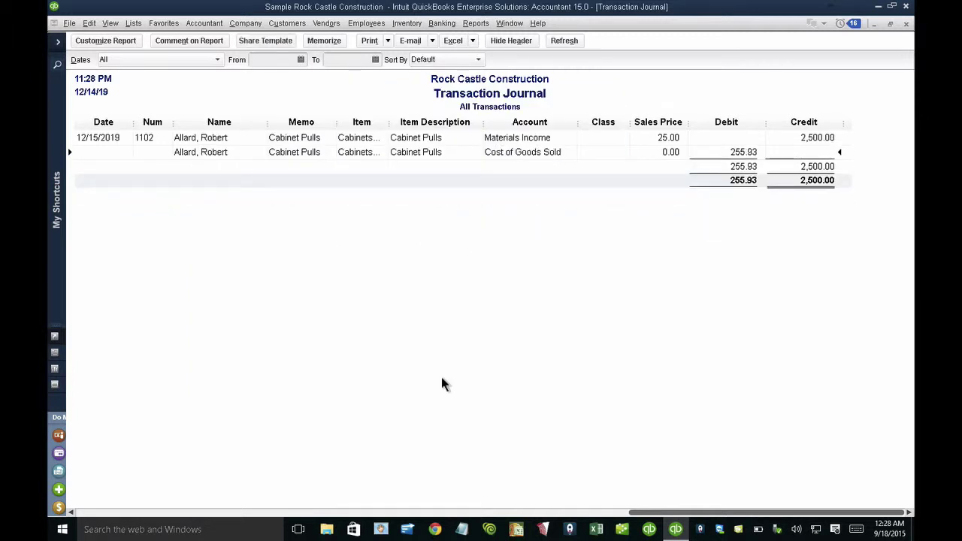
Add the Balance column to the journal and narrow the Credit column so it fits
click(105, 42)
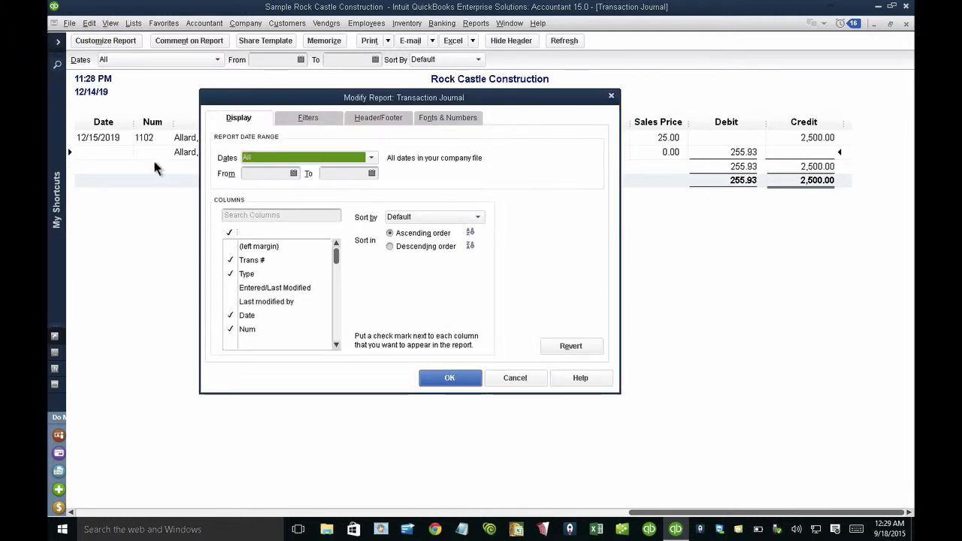
click(250, 216)
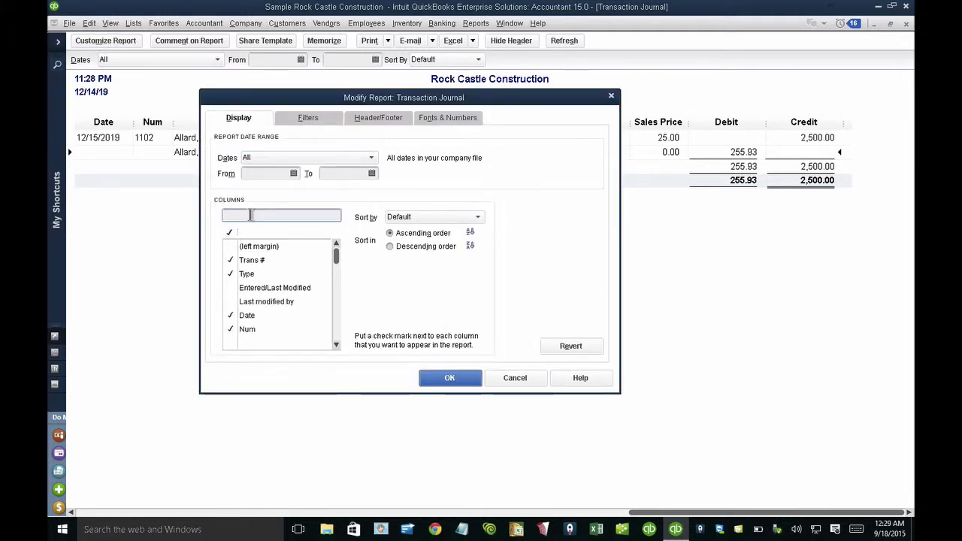
text(ba)
click(269, 287)
click(445, 377)
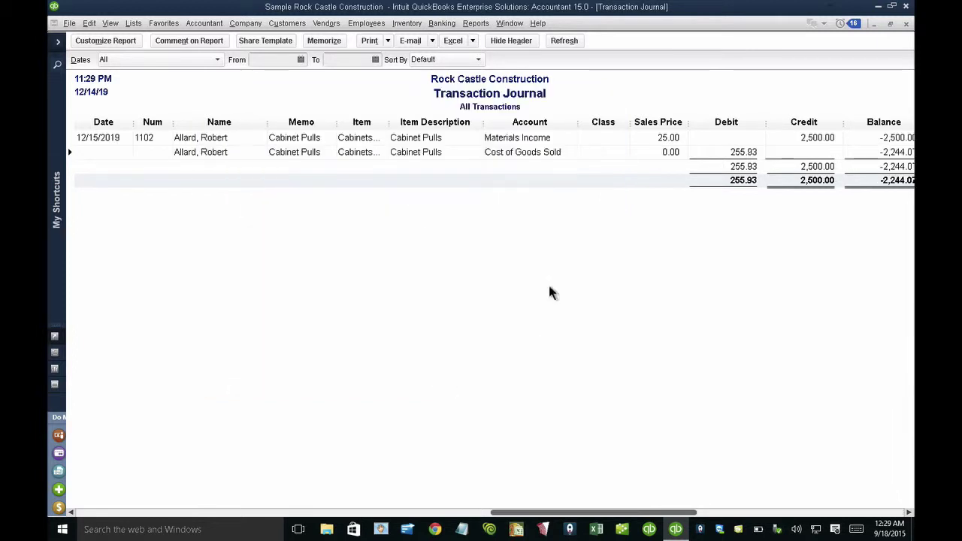
drag(843, 122, 820, 122)
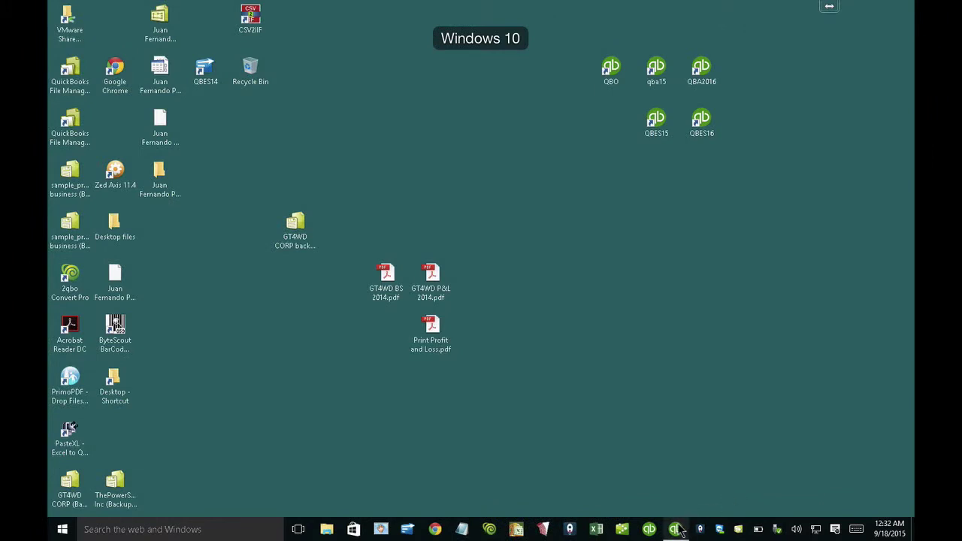
Return to QuickBooks and start a maximized new invoice for the music shop customer
click(676, 529)
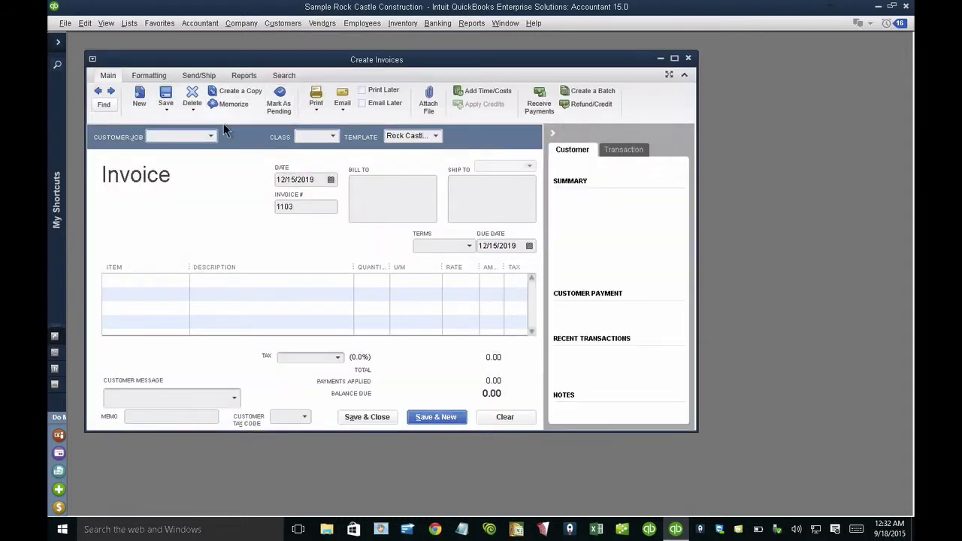
click(210, 136)
click(183, 263)
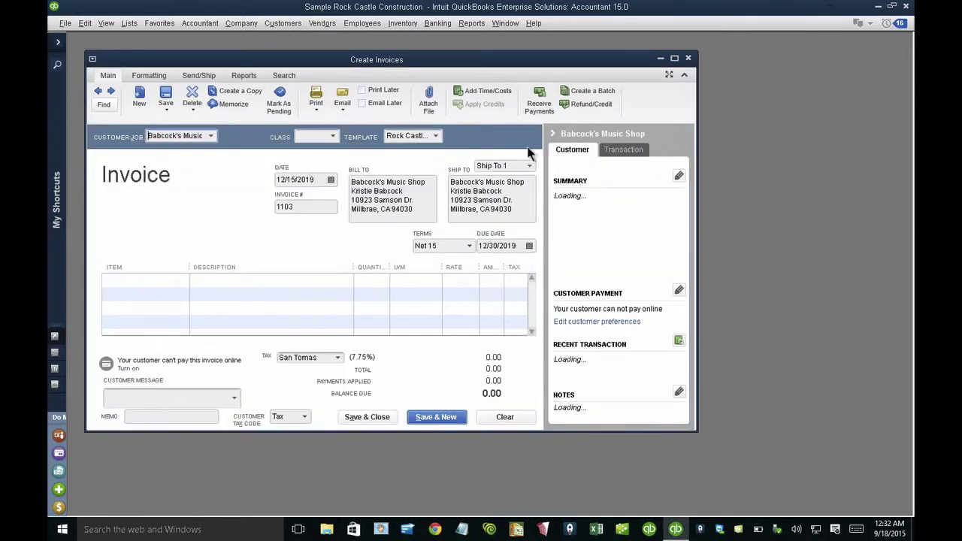
click(675, 59)
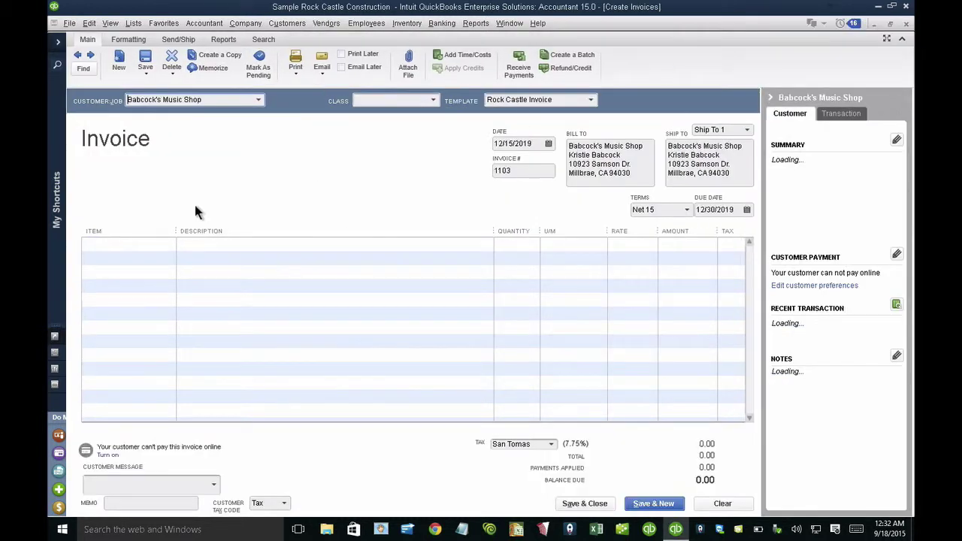
Add an Installation line to the invoice at a 1,000.00 rate
click(172, 244)
click(170, 244)
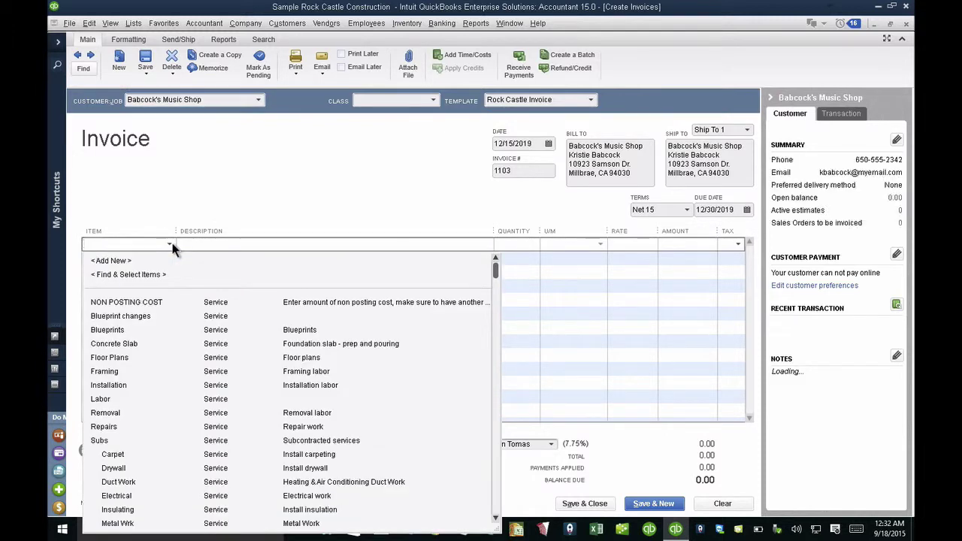
click(108, 385)
click(638, 245)
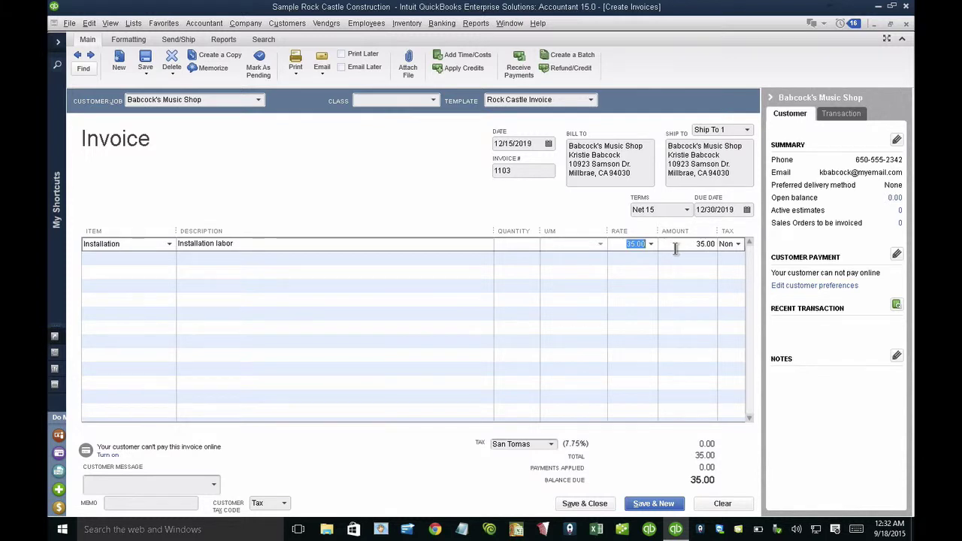
text(1,000)
click(676, 247)
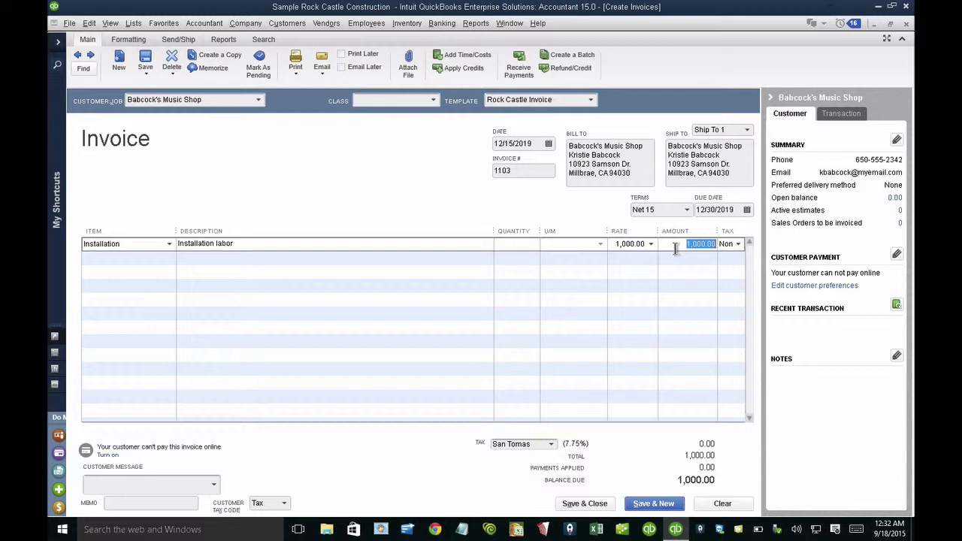
Add Hardware:Doorknobs Std and Wood Door:Exterior as the second and third invoice lines
click(165, 254)
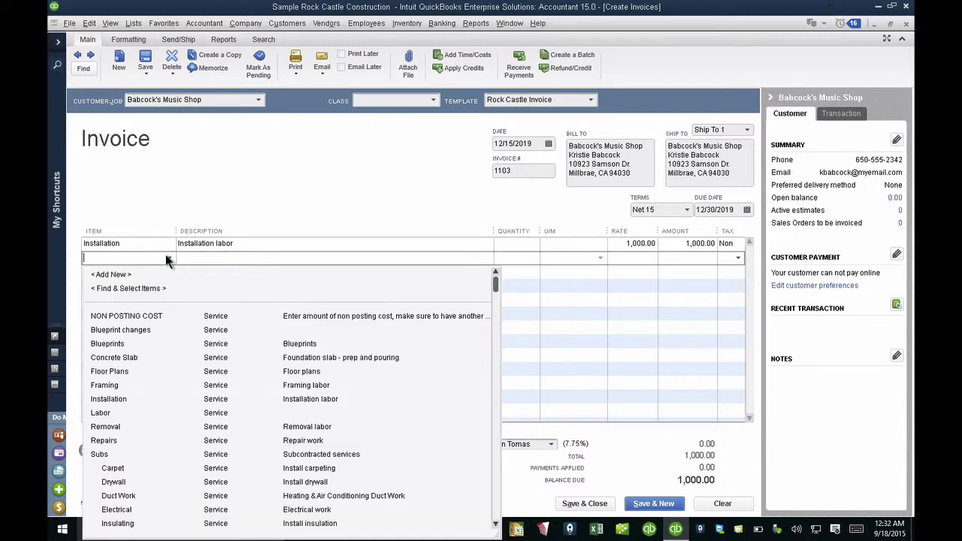
scroll(214, 399, down, 7)
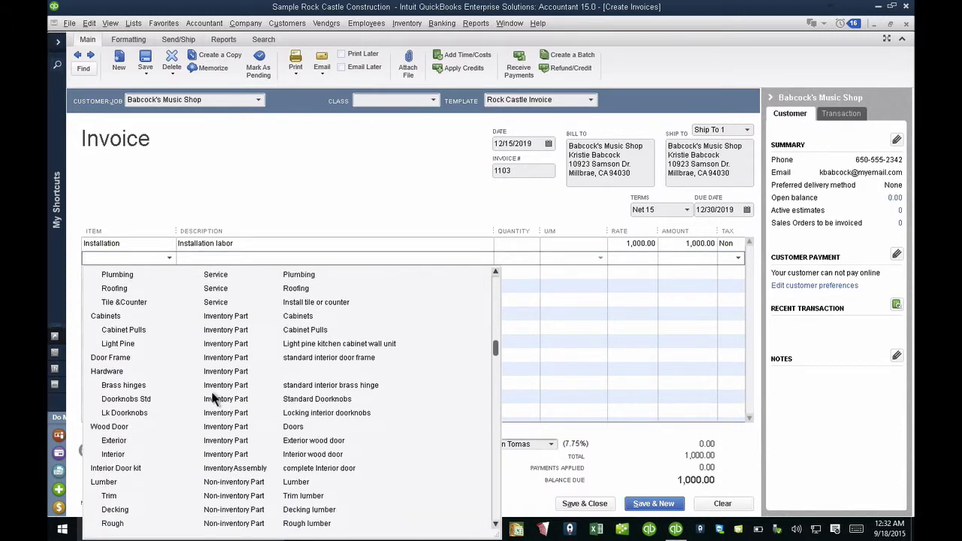
click(141, 399)
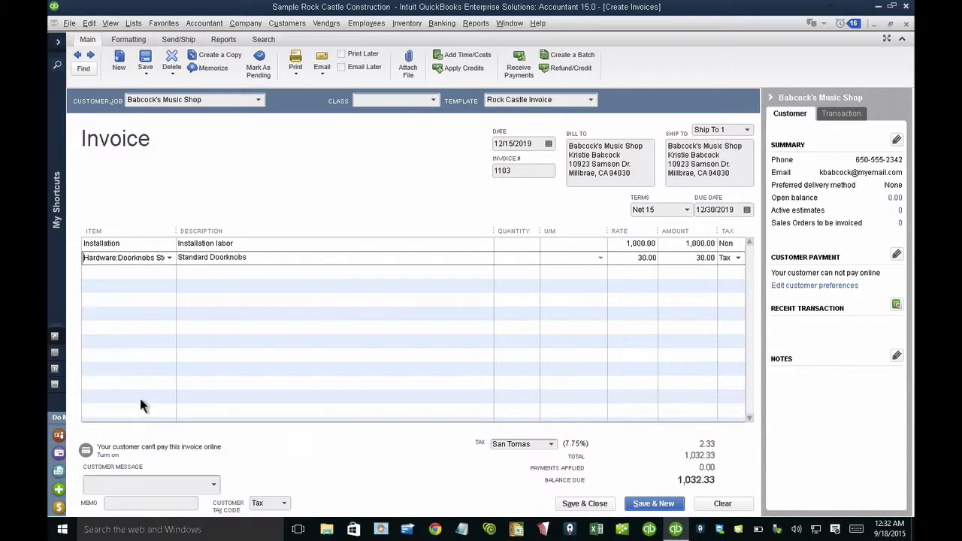
click(168, 272)
scroll(138, 402, down, 3)
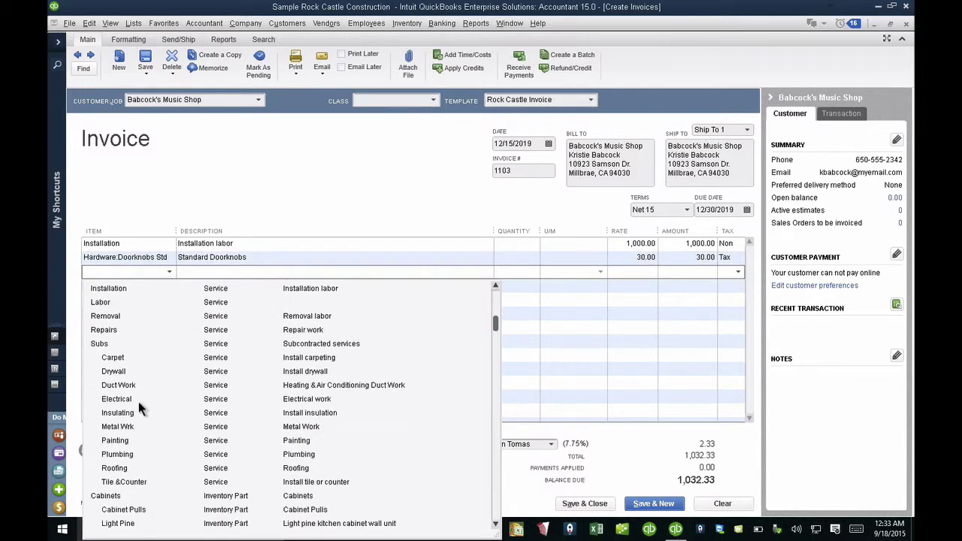
scroll(138, 402, down, 5)
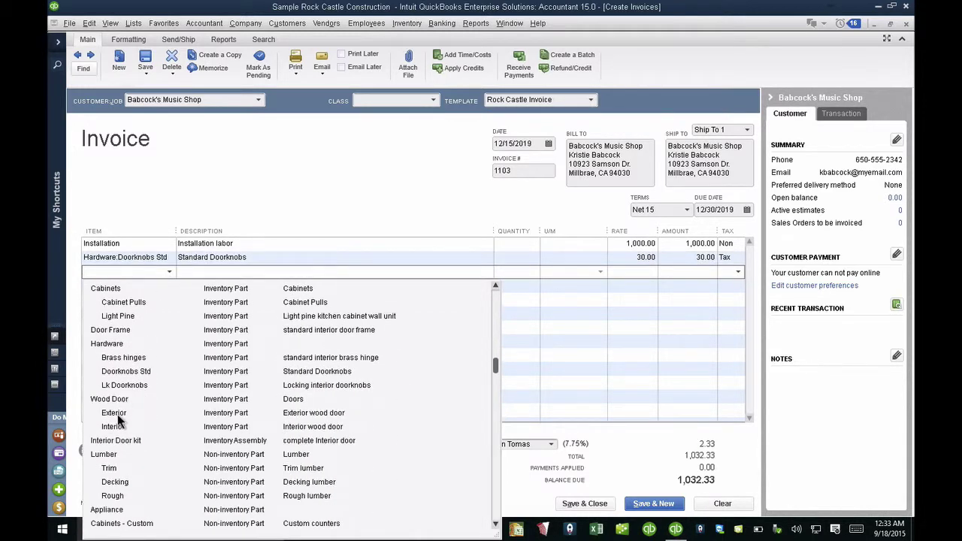
click(117, 414)
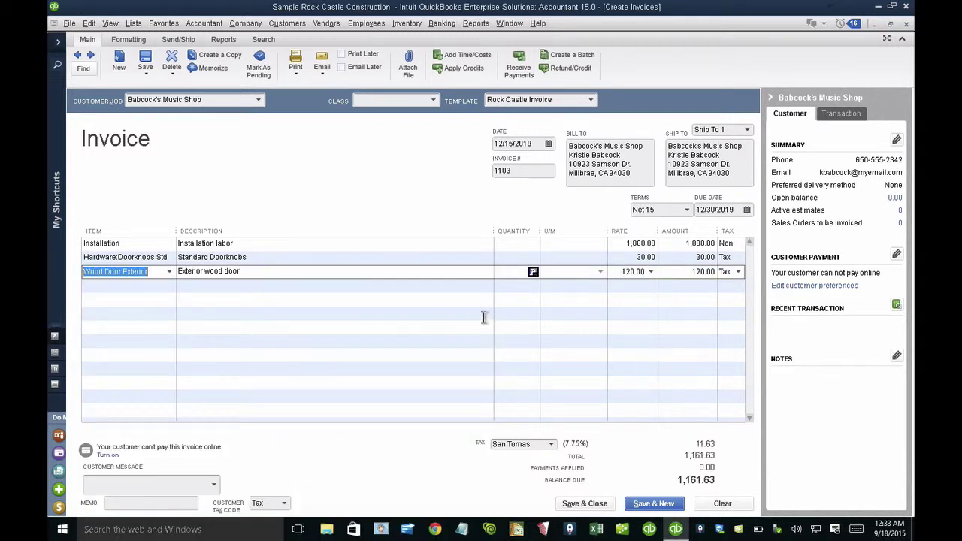
Set the quantities to 3 doorknobs and 4 exterior doors
click(526, 257)
text(3)
click(515, 272)
text(4)
click(462, 291)
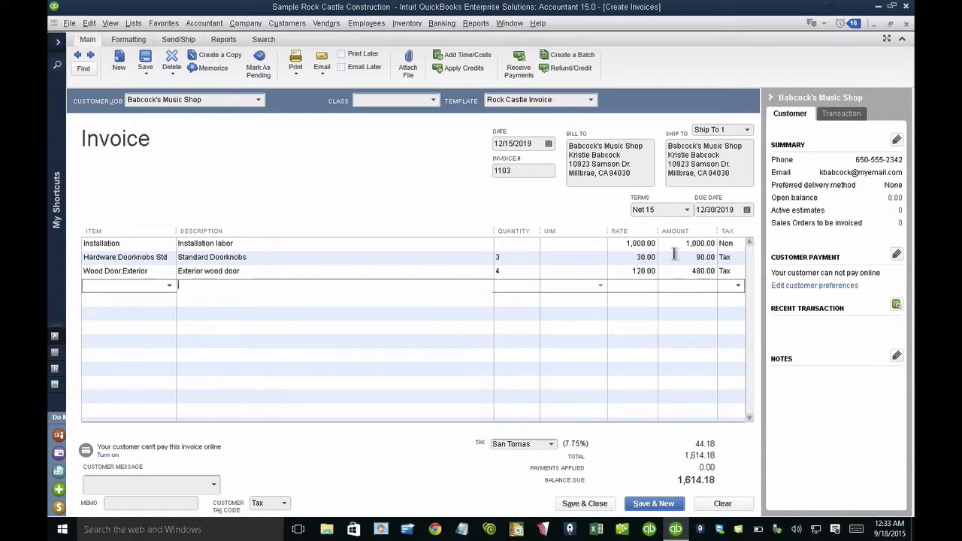
Set both new lines' rates to 0.00 and save invoice 1103 at 1,000.00
click(625, 258)
text(0)
click(630, 271)
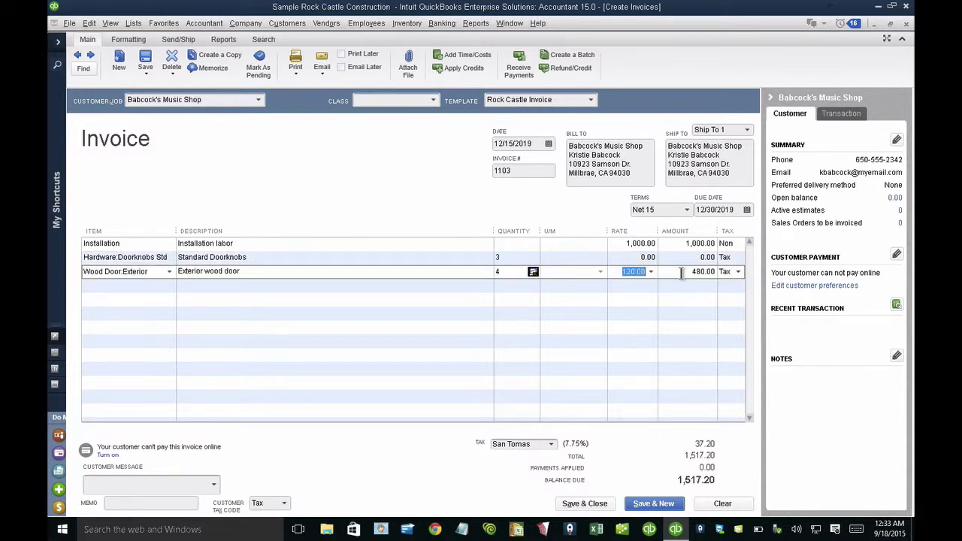
key(BackSpace)
click(636, 285)
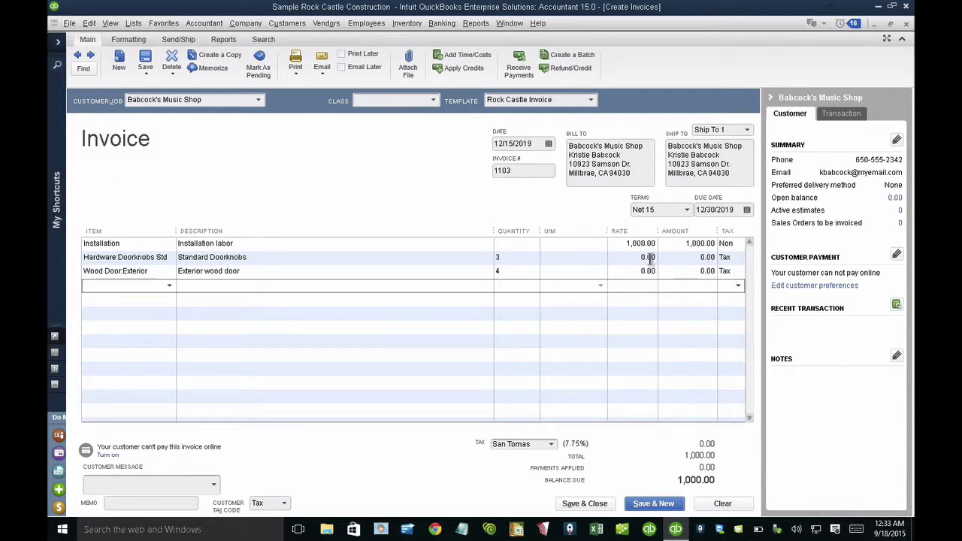
click(512, 258)
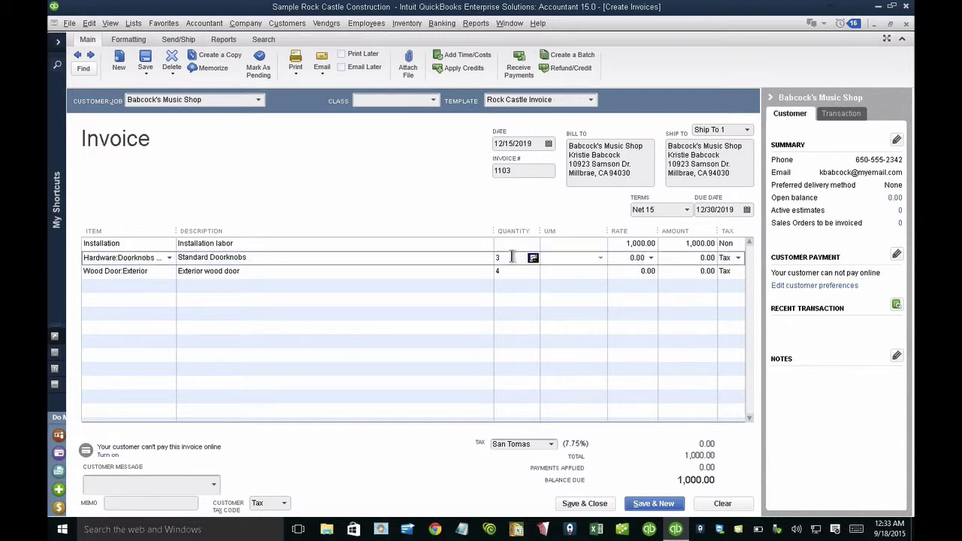
click(145, 60)
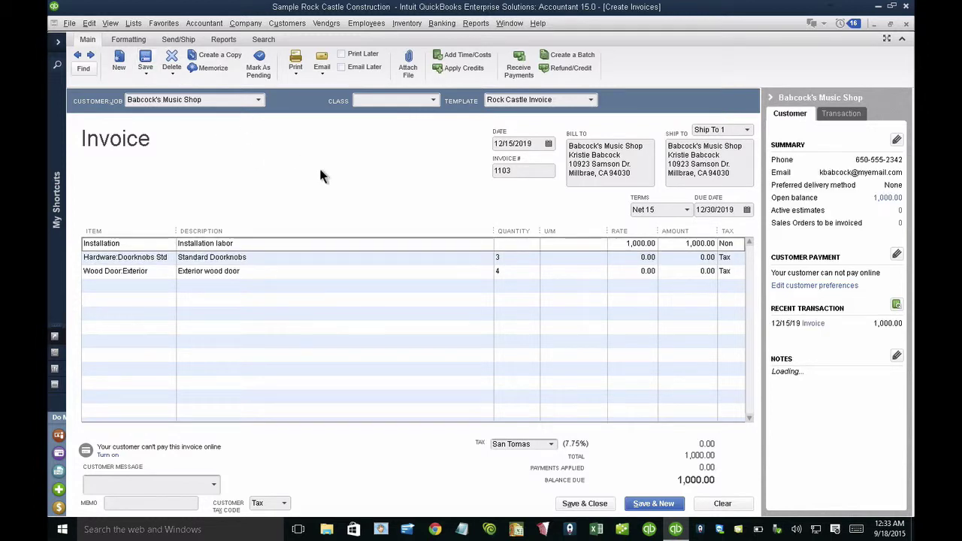
Open invoice 1103's Transaction Journal and filter Account to All ordinary income/cogs
key(ctrl+y)
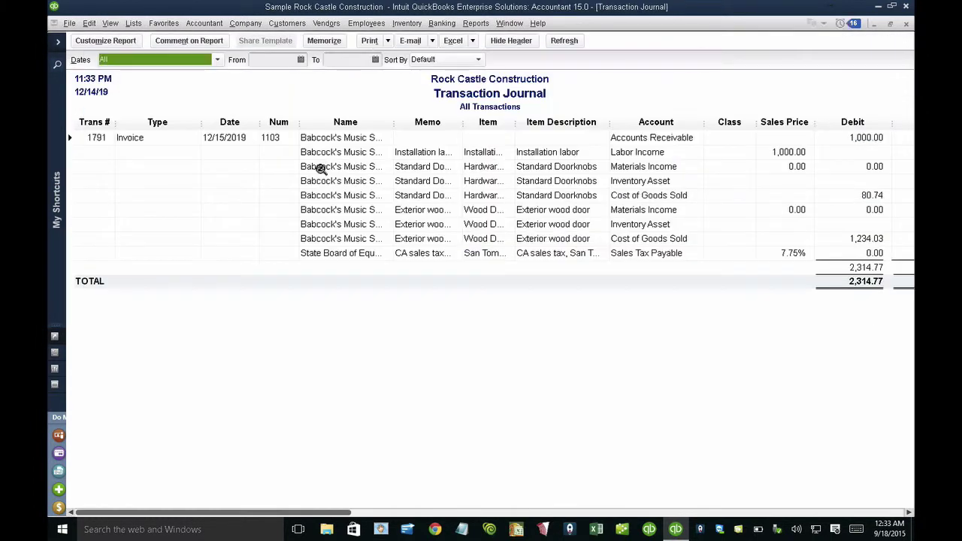
click(106, 41)
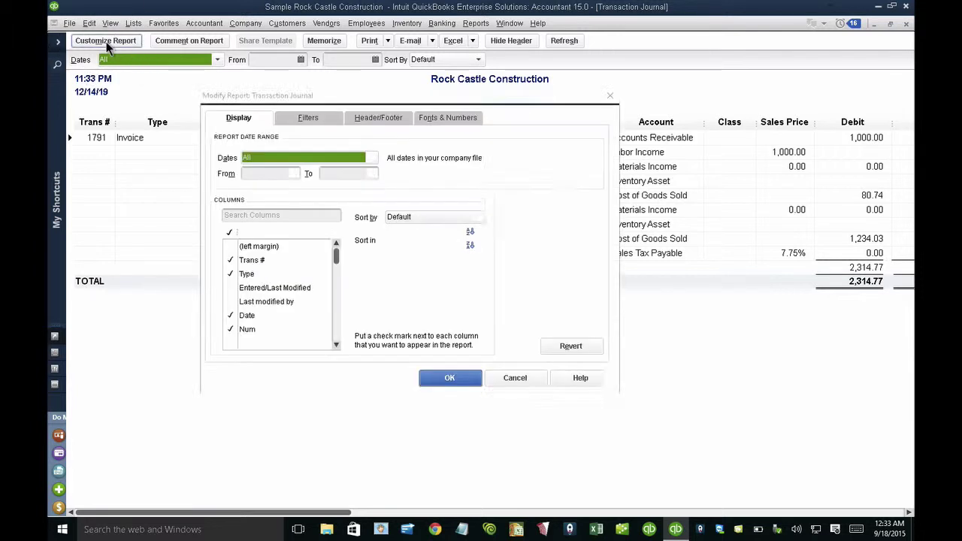
click(310, 120)
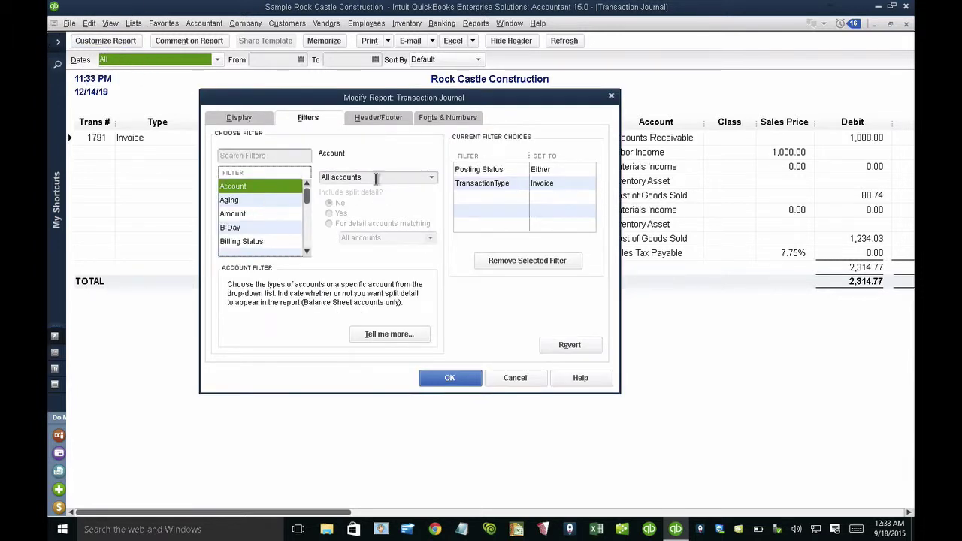
key(Tab)
text(All as)
text(i)
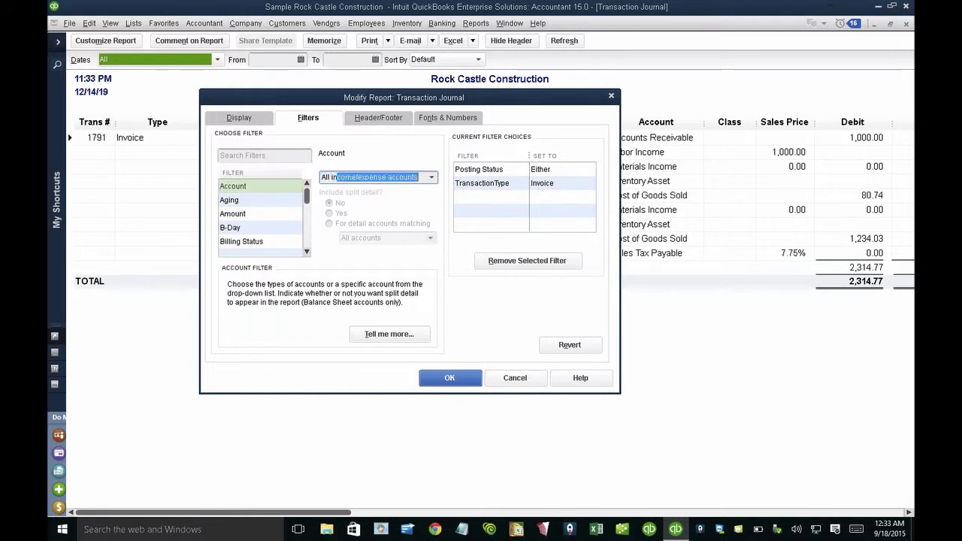
click(432, 176)
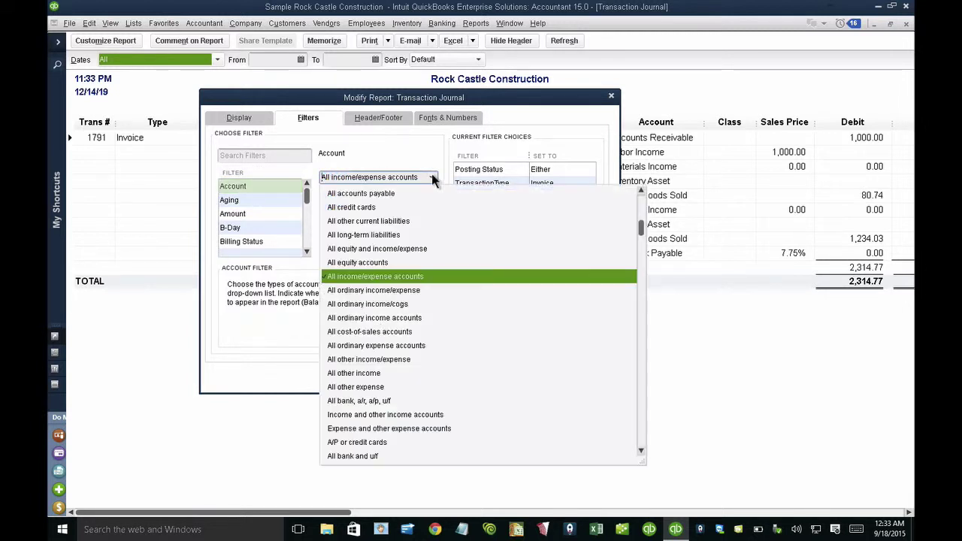
click(383, 304)
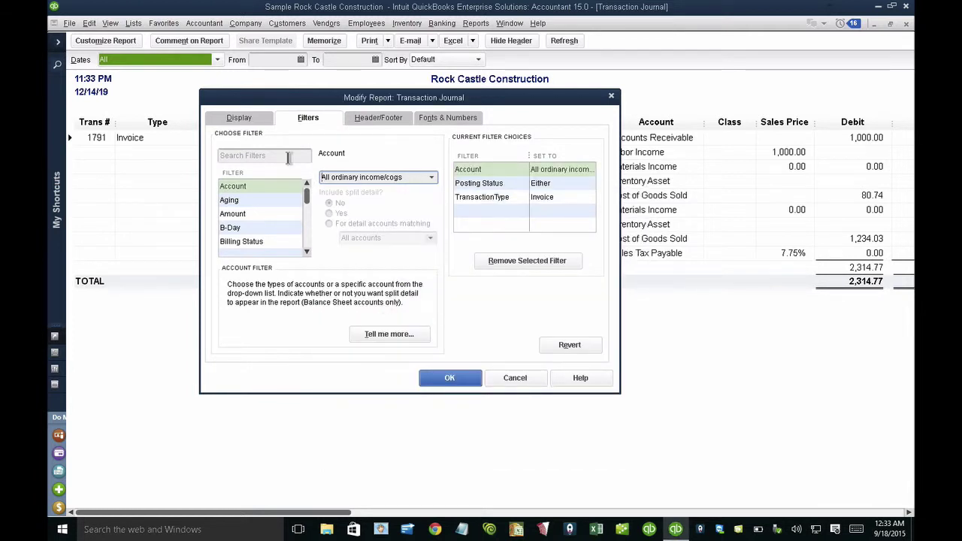
Add the Balance column and drag the Type and Name columns closed
click(252, 123)
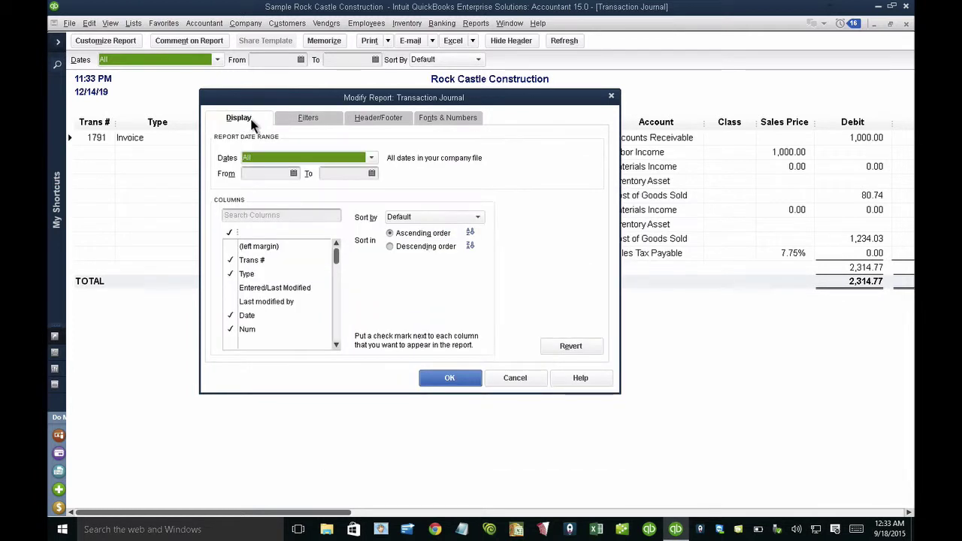
click(256, 214)
text(ba)
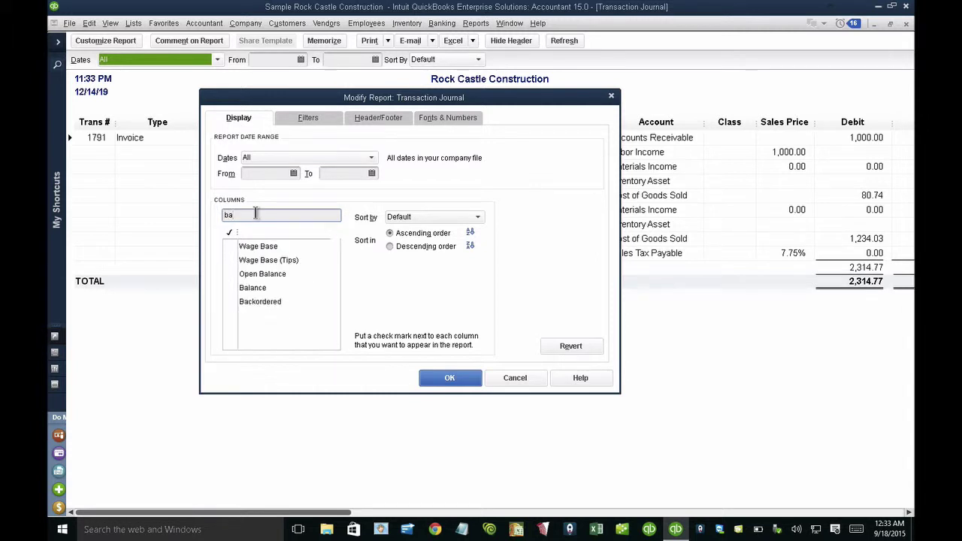
click(267, 288)
click(451, 379)
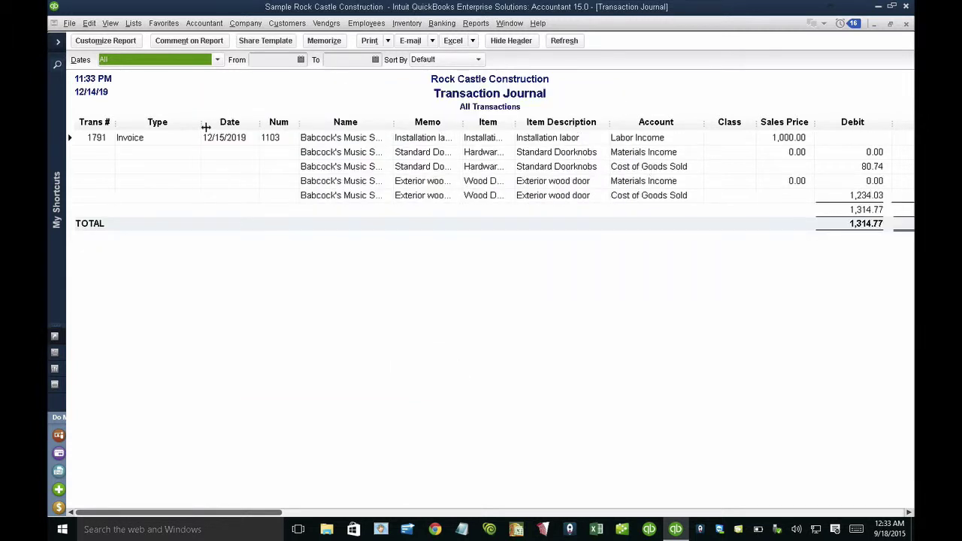
drag(201, 122, 114, 122)
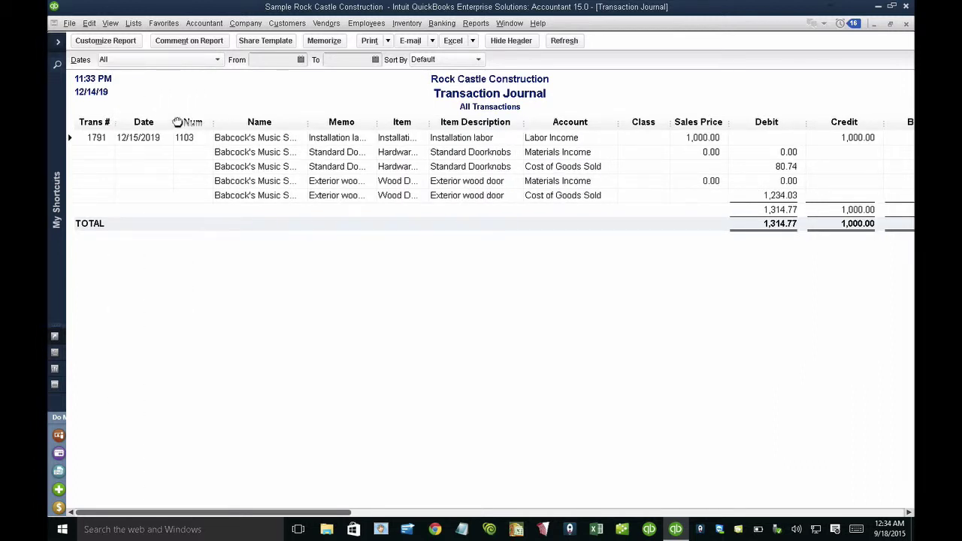
drag(308, 122, 217, 121)
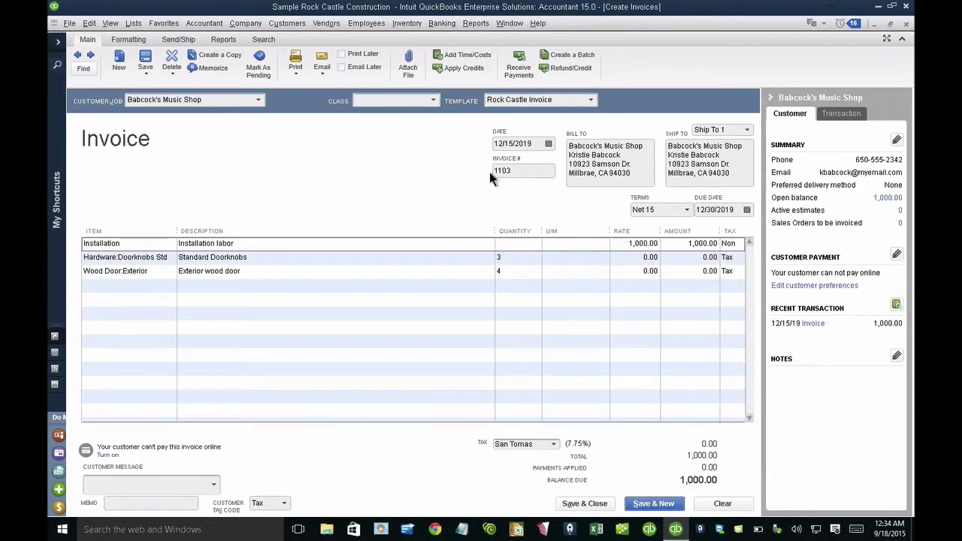
Check the stock availability of the Wood Door:Exterior invoice line
click(155, 272)
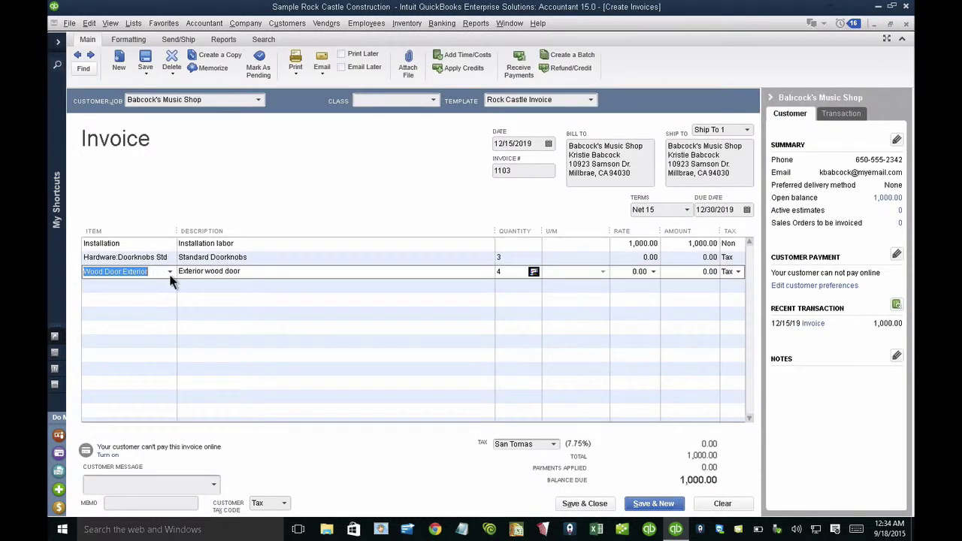
click(533, 273)
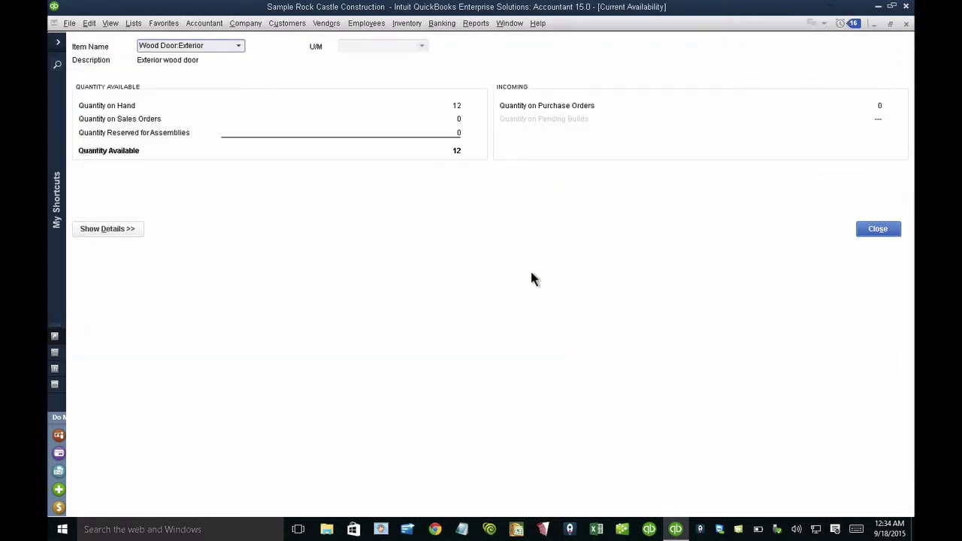
click(881, 228)
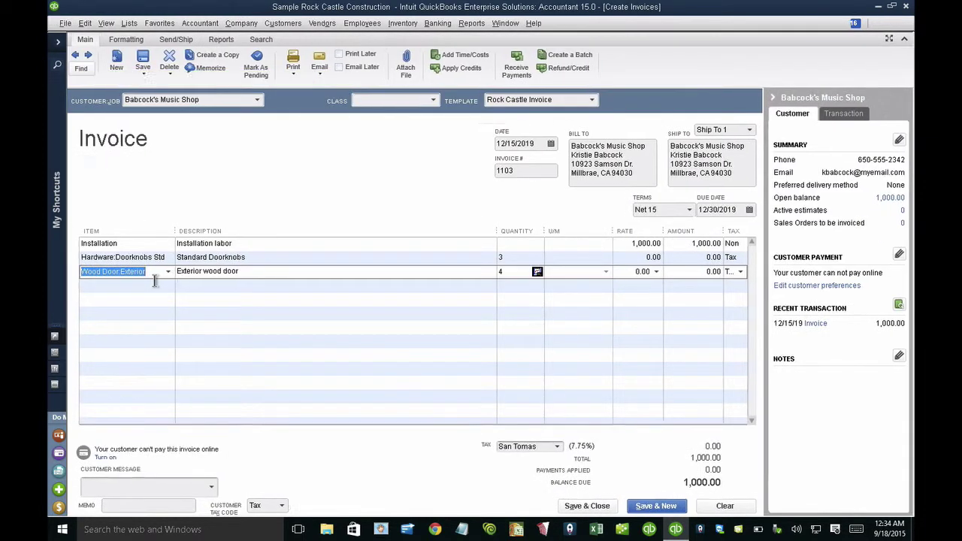
Review the Wood Door:Exterior item details in the Item List, then commit its quantity of 4
key(ctrl+l)
double_click(108, 268)
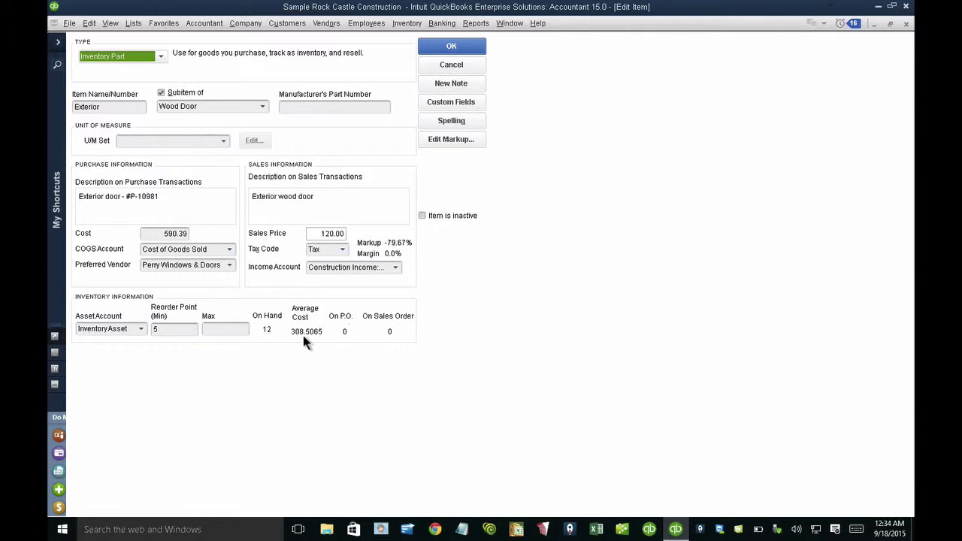
click(454, 65)
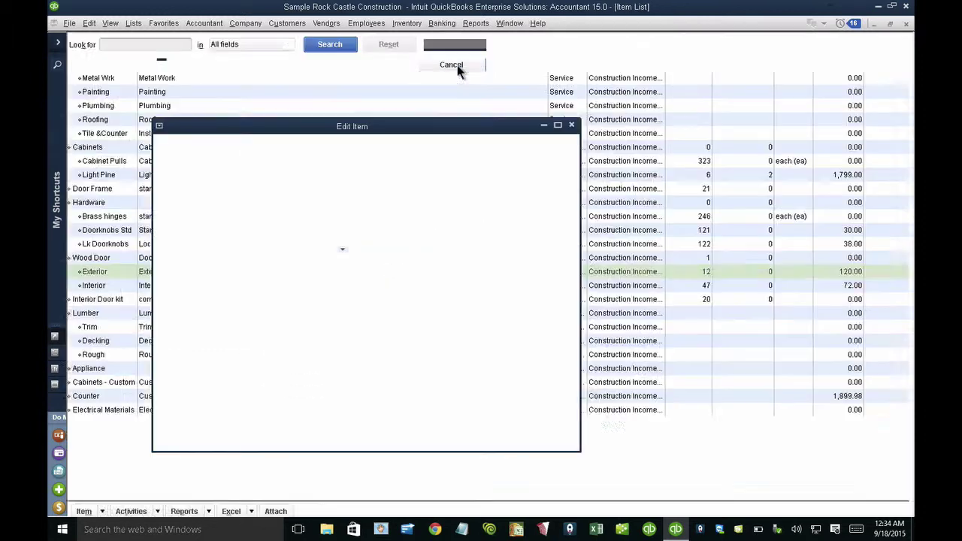
key(Escape)
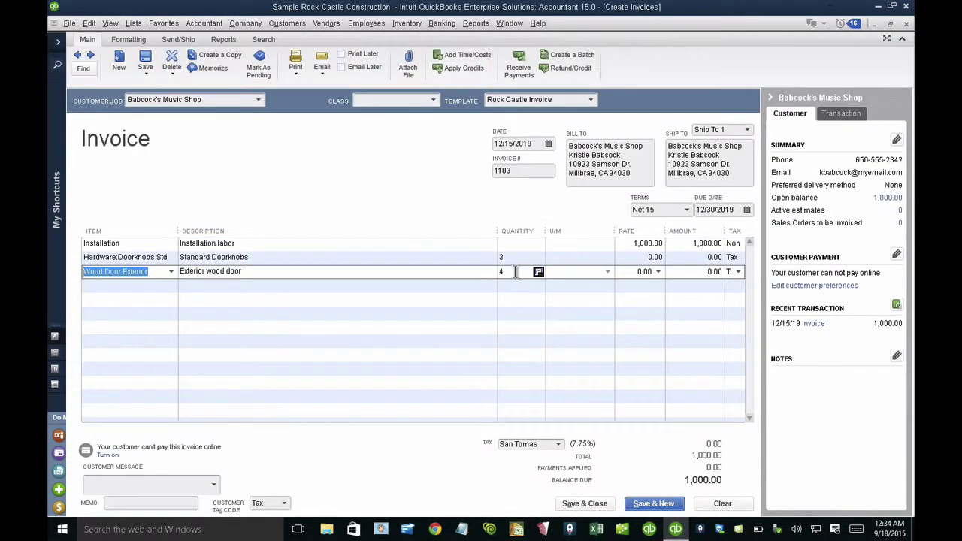
click(518, 272)
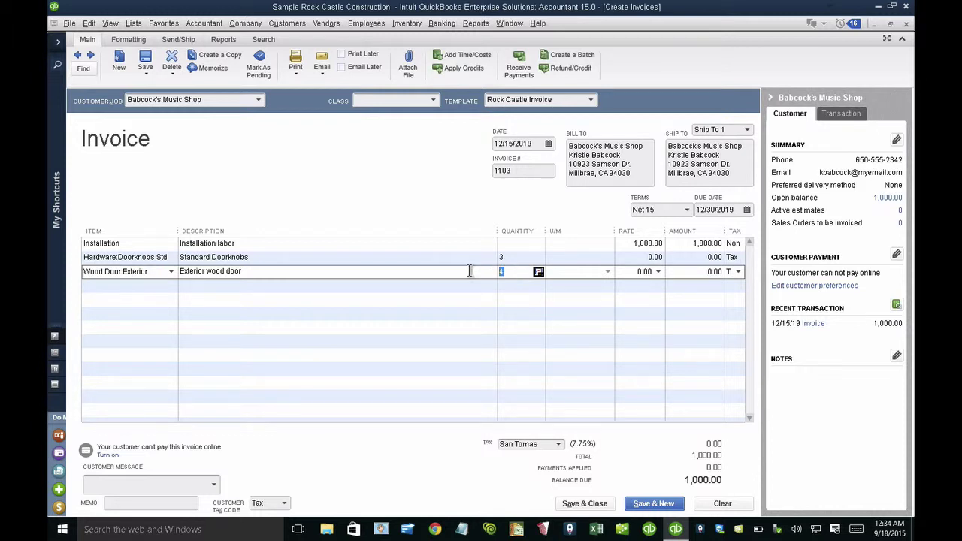
click(470, 281)
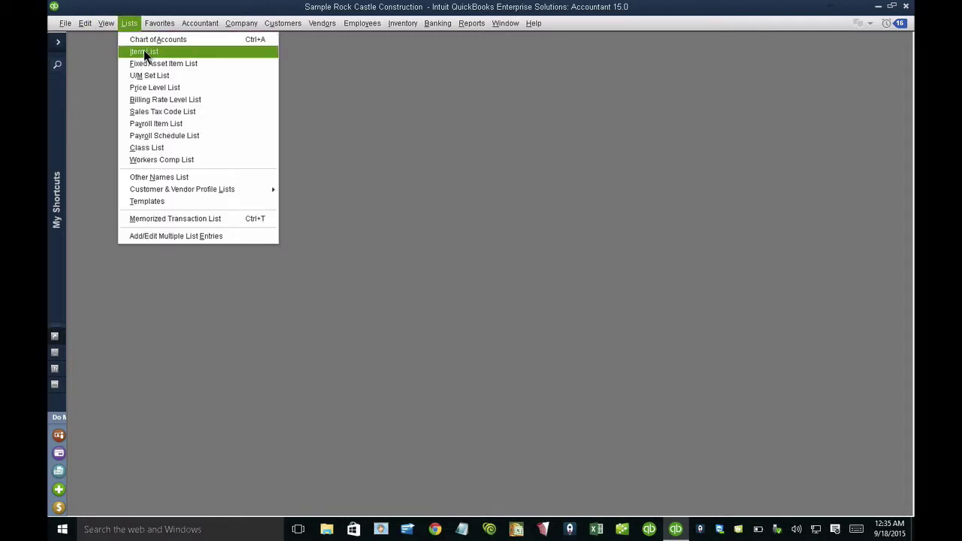
Open the maximized Item List, confirm NON POSTING COST posts to Cost of Goods Sold, and scroll to Other Charges
click(143, 51)
double_click(318, 114)
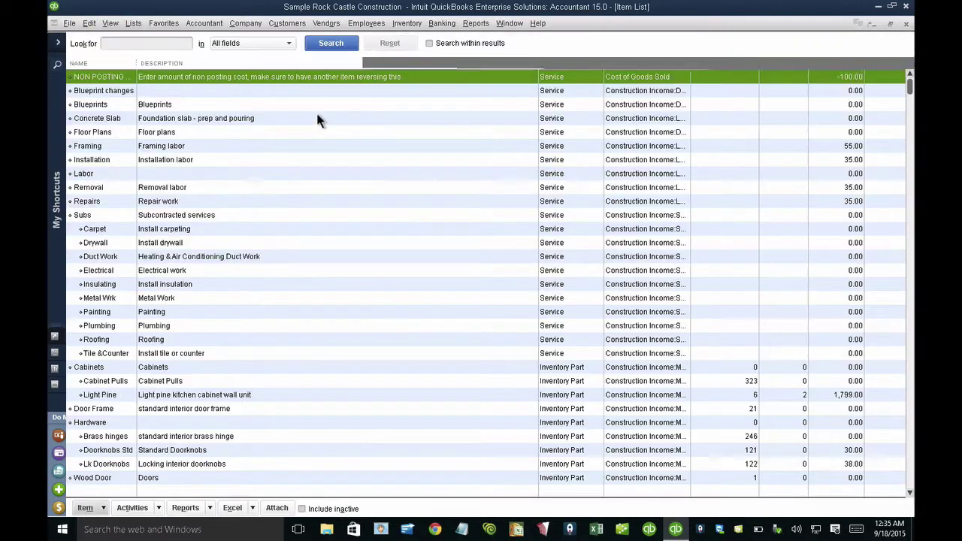
double_click(133, 78)
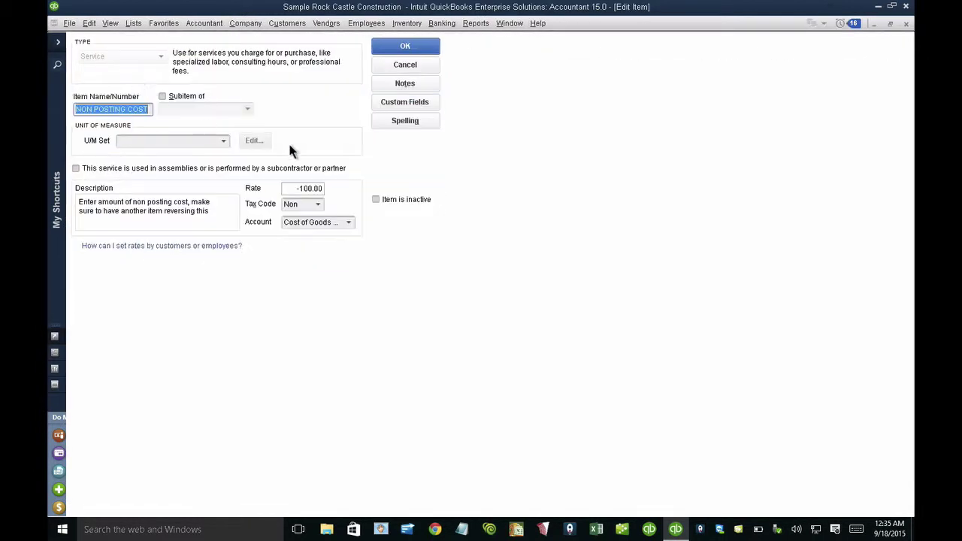
key(super+plus)
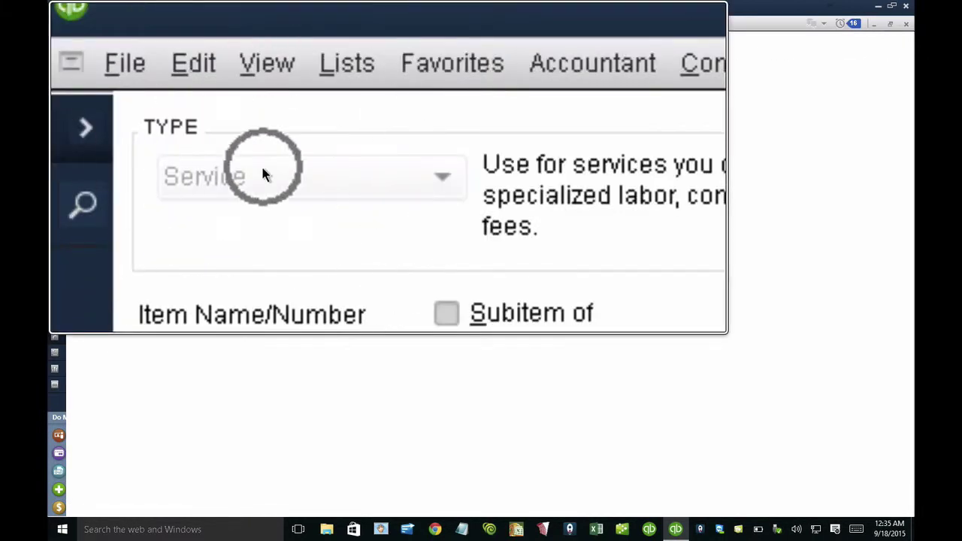
key(super+Escape)
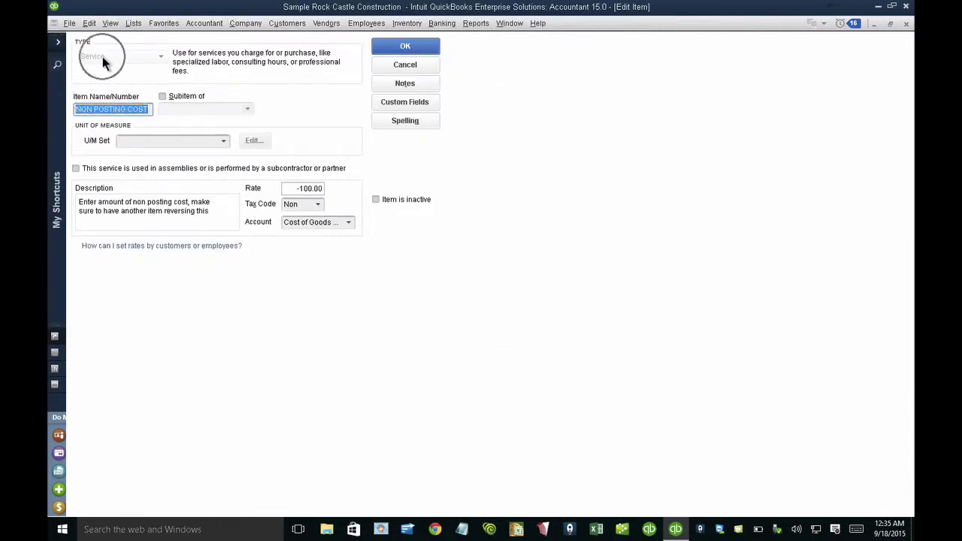
click(95, 109)
drag(74, 109, 166, 114)
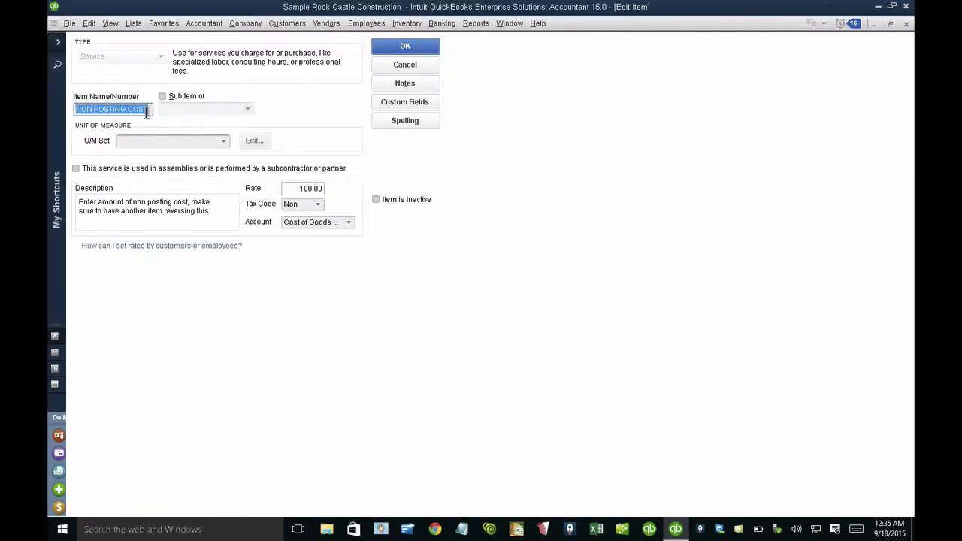
click(348, 222)
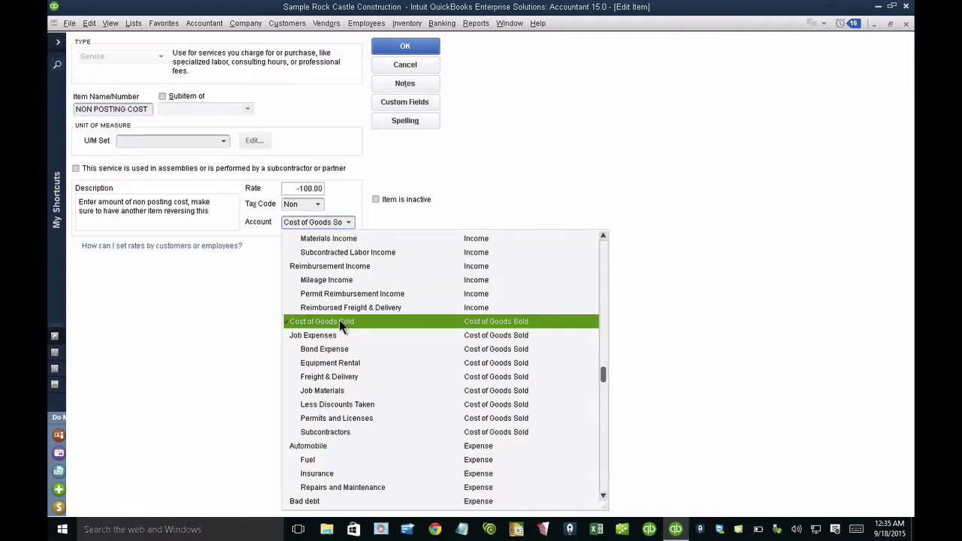
click(399, 51)
click(116, 256)
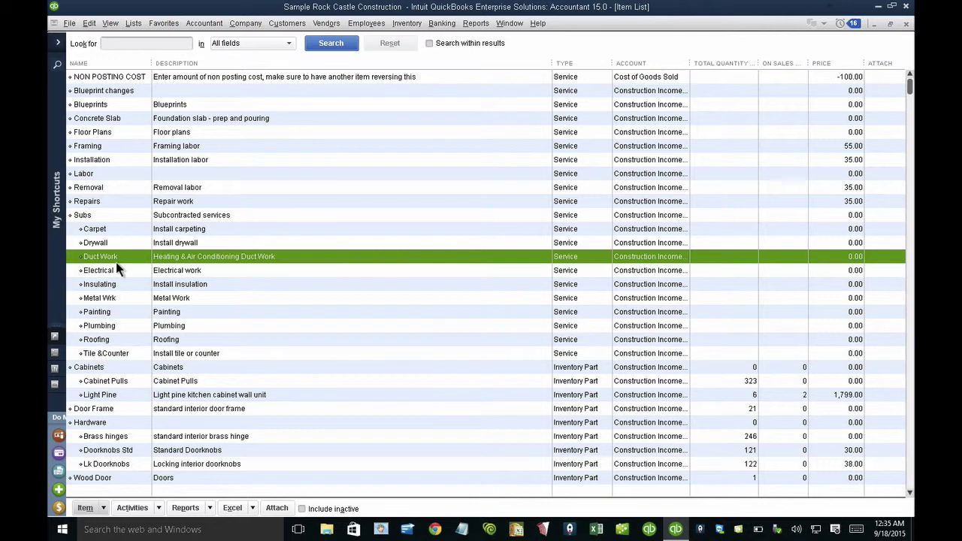
click(911, 317)
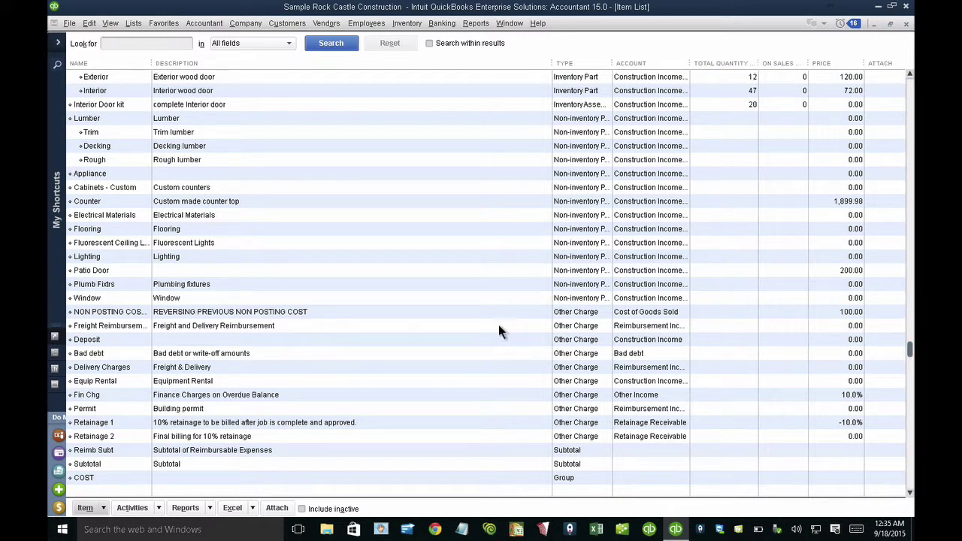
Open the reversing Other Charge item and inspect its COST REVERSAL name and posting account
click(556, 314)
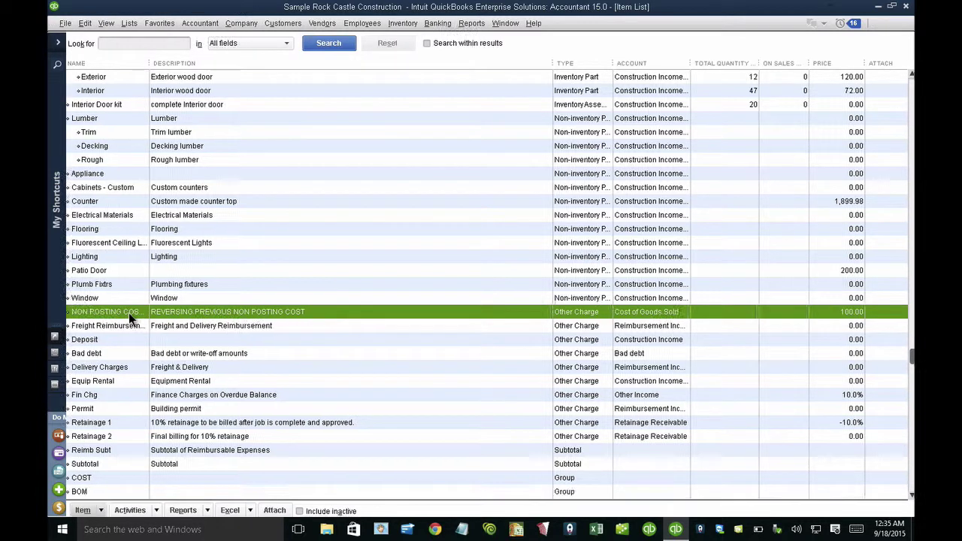
double_click(129, 313)
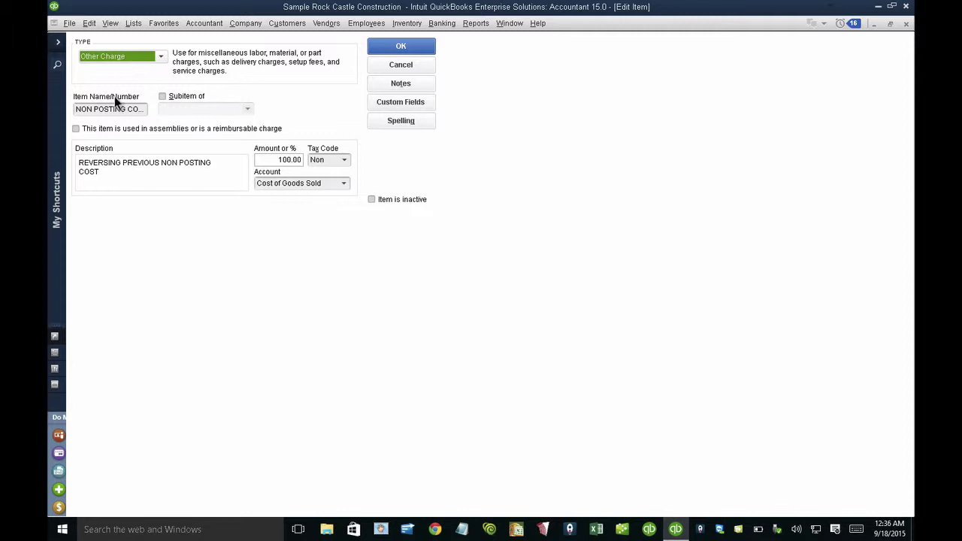
key(Tab)
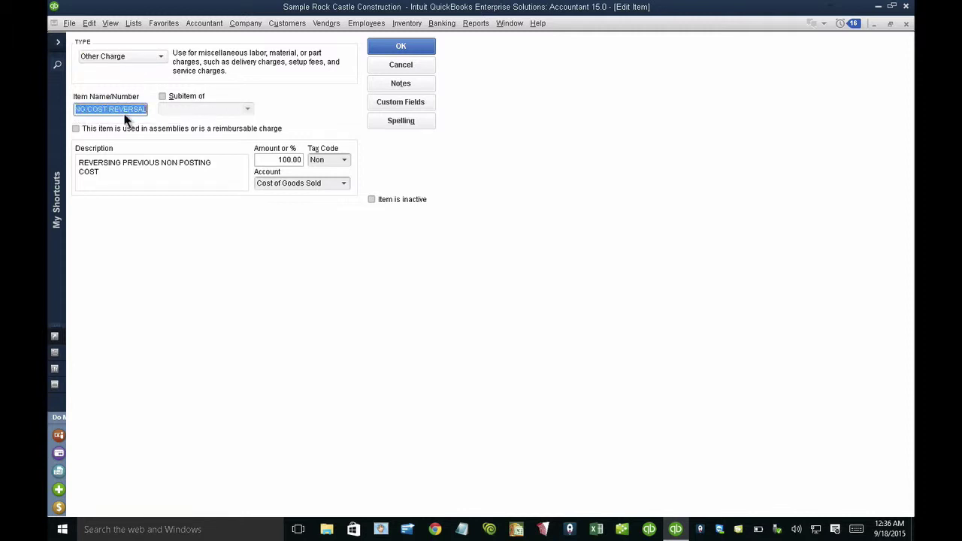
click(124, 109)
drag(124, 110, 64, 109)
click(124, 109)
drag(124, 109, 164, 111)
click(335, 183)
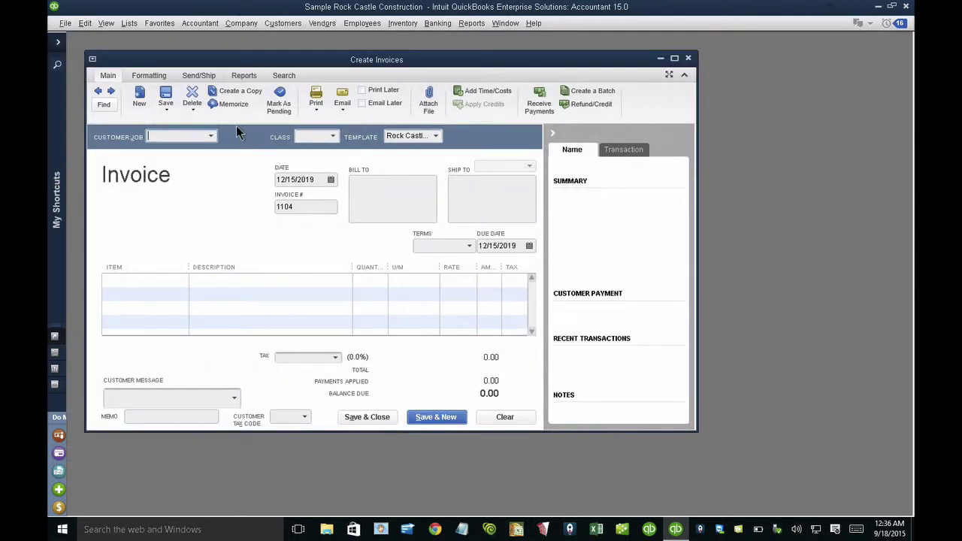
Choose the customer for invoice 1104 and add Installation as the first line item
click(211, 136)
click(188, 237)
click(178, 279)
click(182, 281)
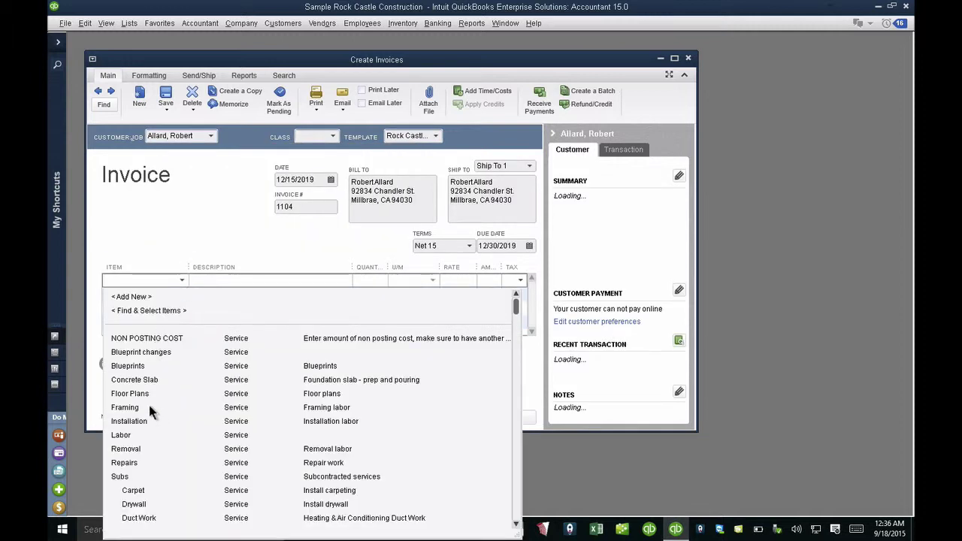
click(143, 427)
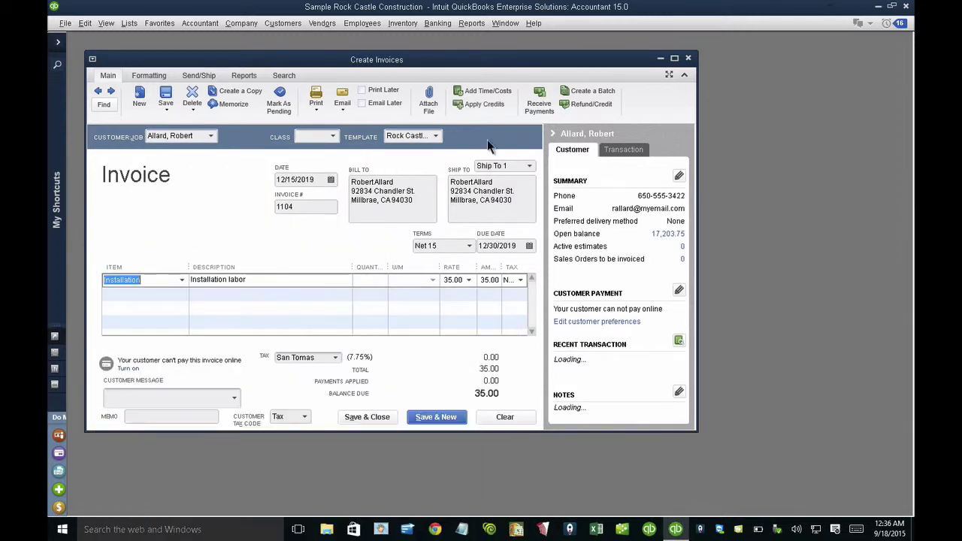
Maximize the invoice window and set the Installation line's rate to 1,000.00
click(674, 58)
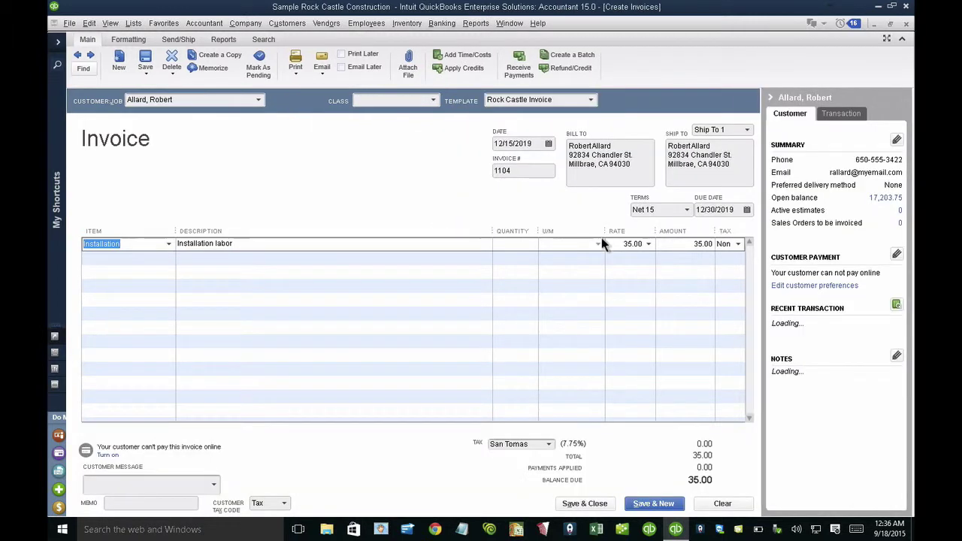
click(626, 242)
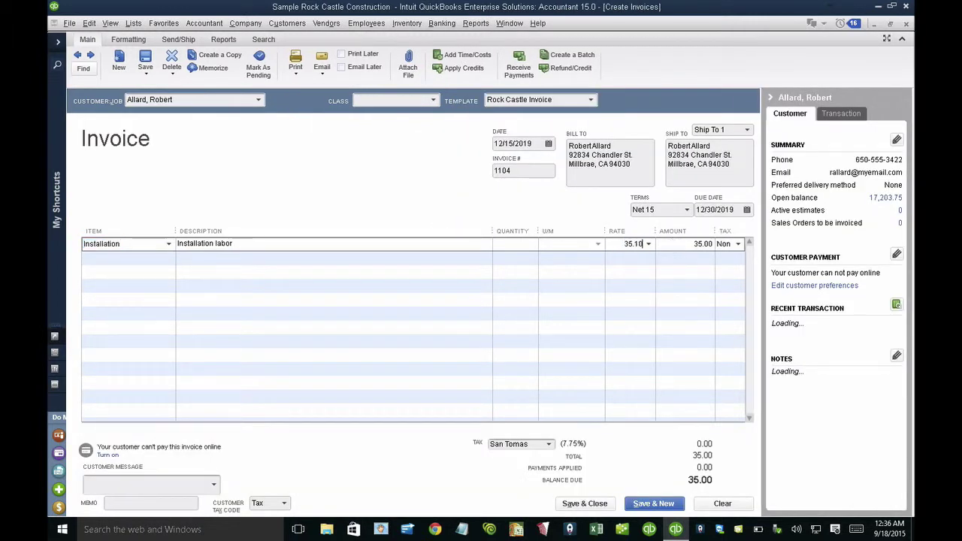
key(BackSpace)
key(BackSpace)
key(BackSpace)
key(BackSpace)
key(BackSpace)
text(1,000)
key(Tab)
click(140, 260)
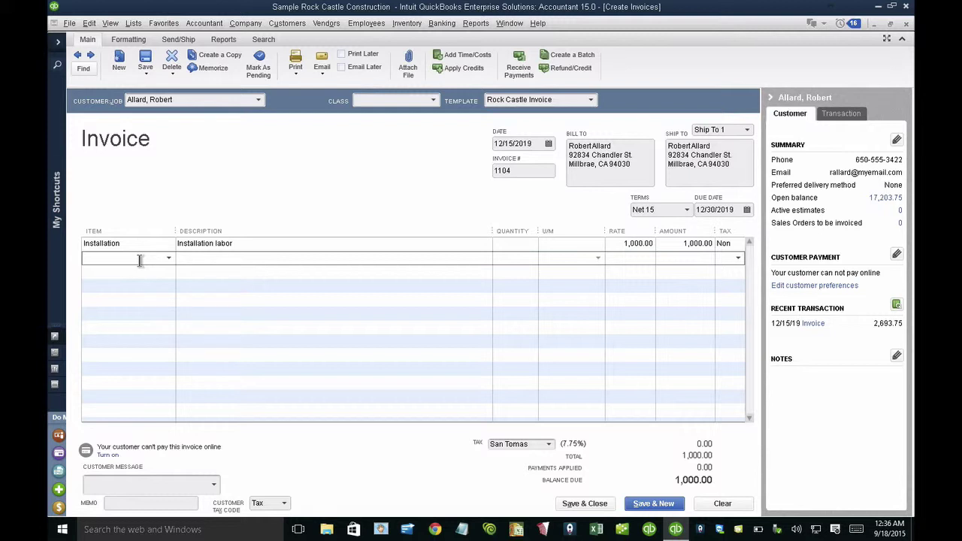
Add NON POSTING COST and NON POSTING COST REVERSAL as the second and third invoice lines
text(NON)
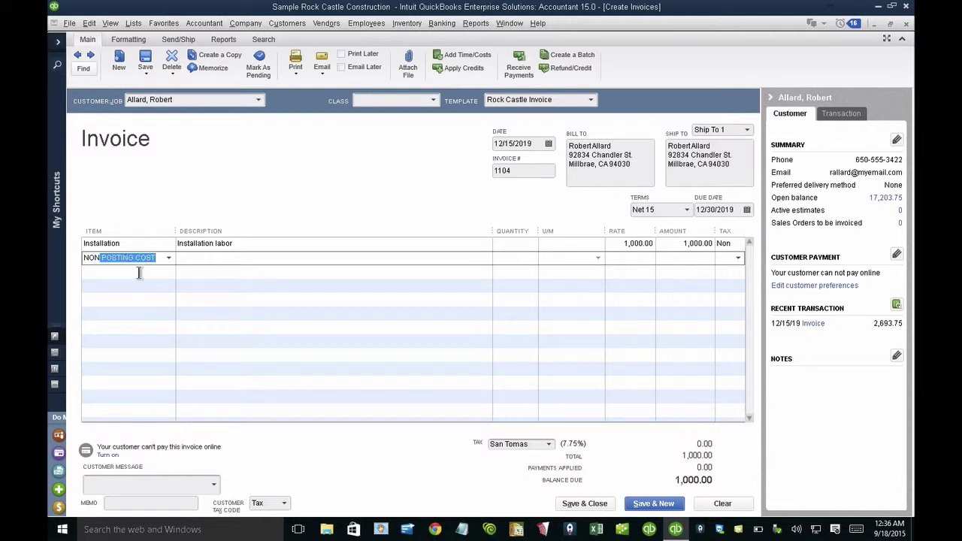
click(143, 271)
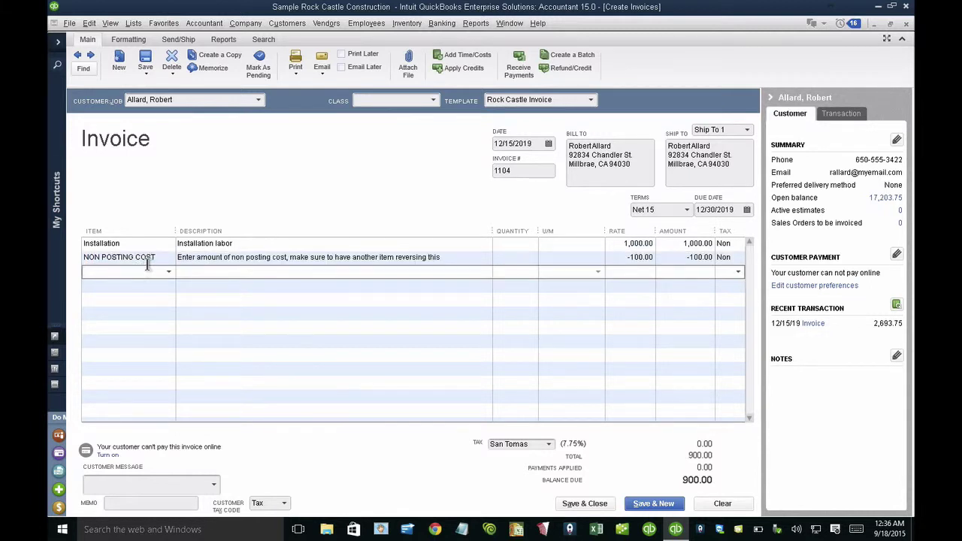
text(NON)
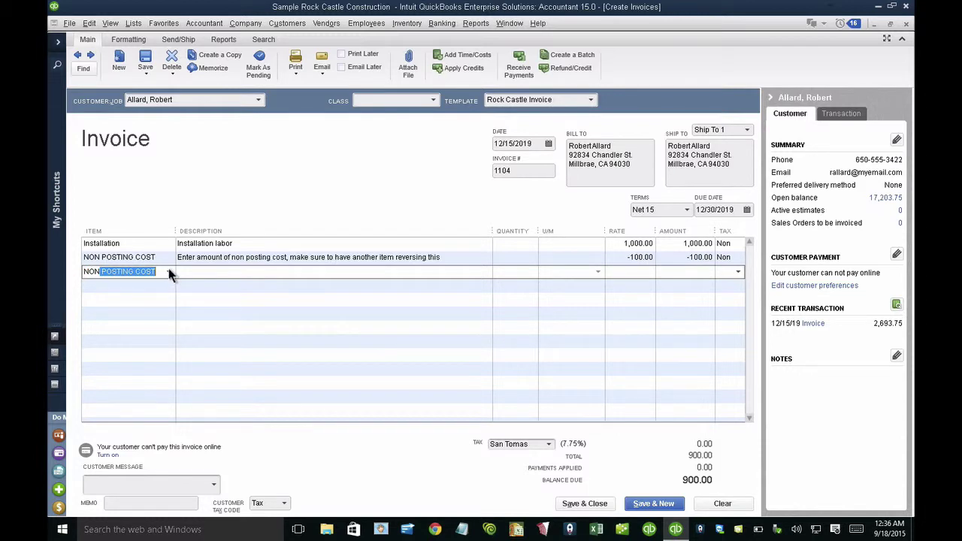
click(168, 271)
scroll(261, 412, down, 6)
scroll(261, 413, down, 4)
scroll(212, 456, down, 2)
scroll(212, 456, down, 8)
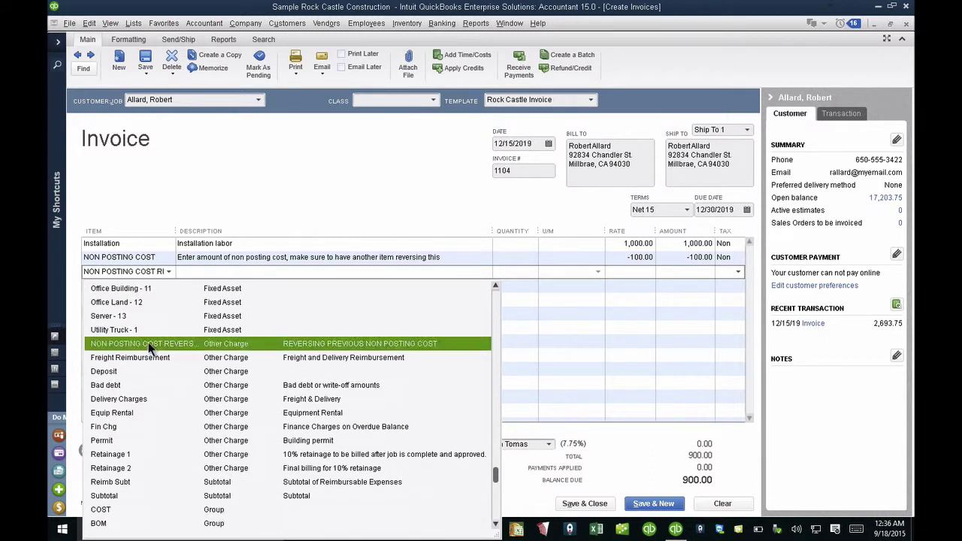
click(148, 348)
drag(178, 230, 225, 228)
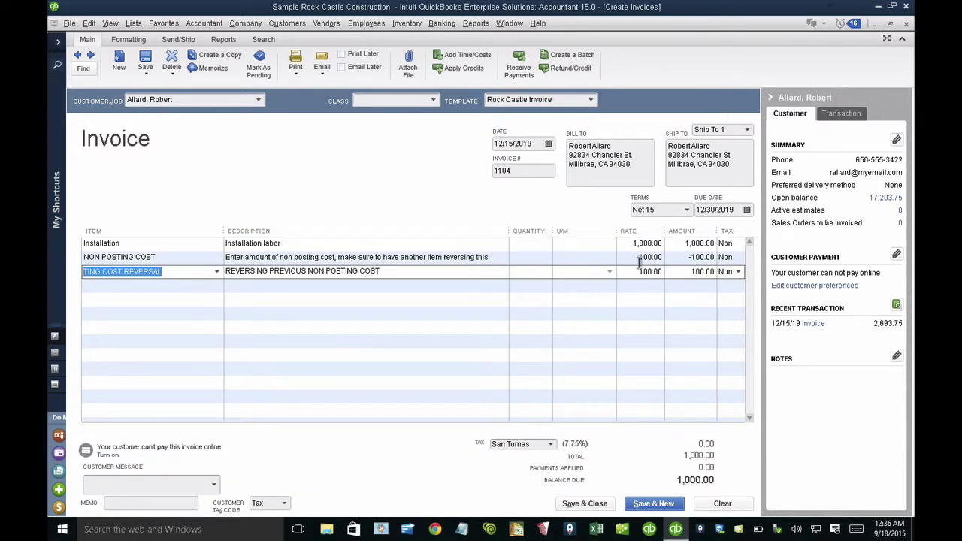
Set the NON POSTING COST rate to -375 and the reversal rate to 375, then save
drag(633, 258, 676, 261)
text(00)
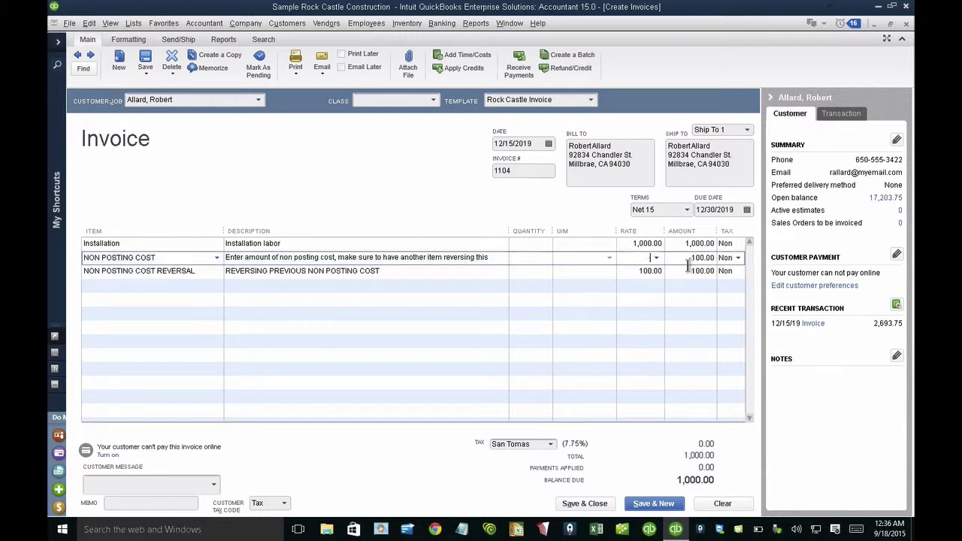
text(37)
text(-)
click(632, 271)
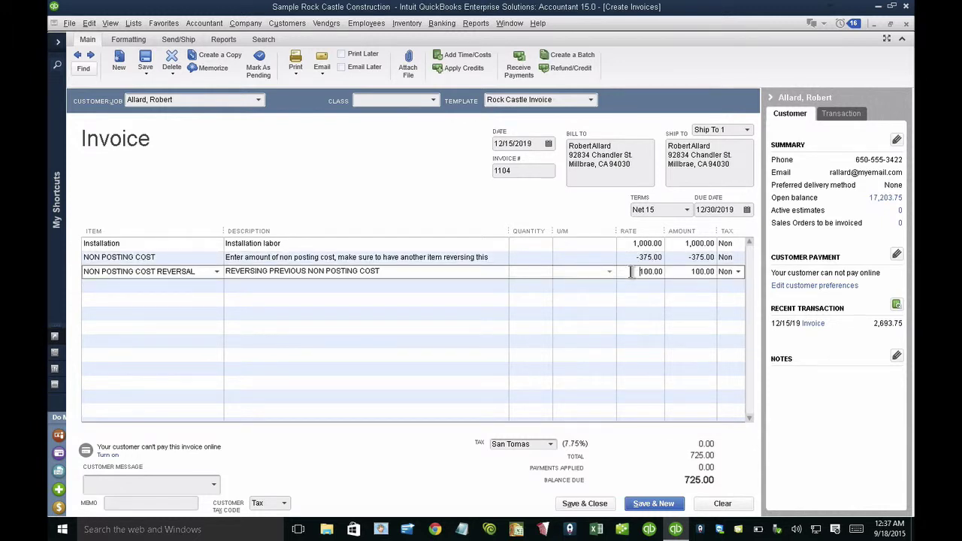
drag(632, 272, 666, 272)
text(375)
key(Tab)
key(Tab)
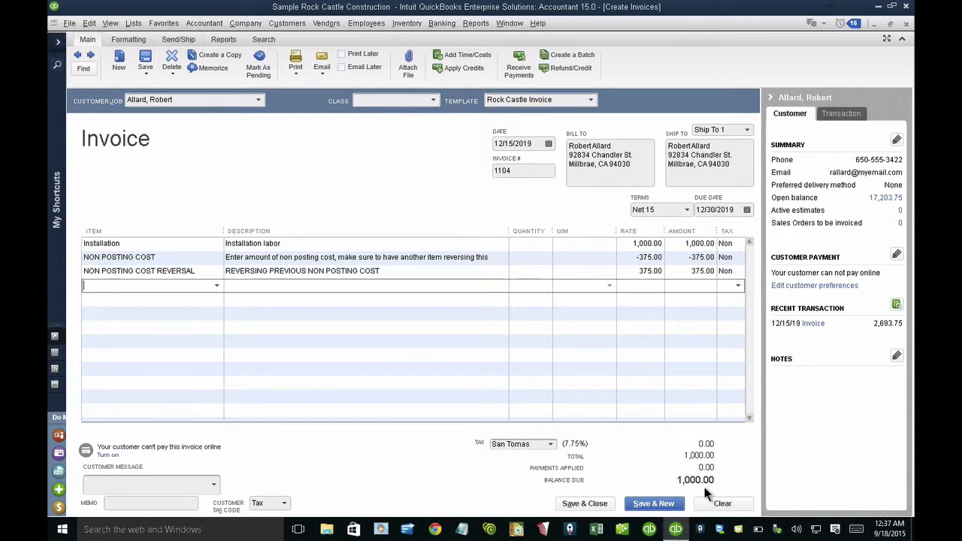
click(146, 66)
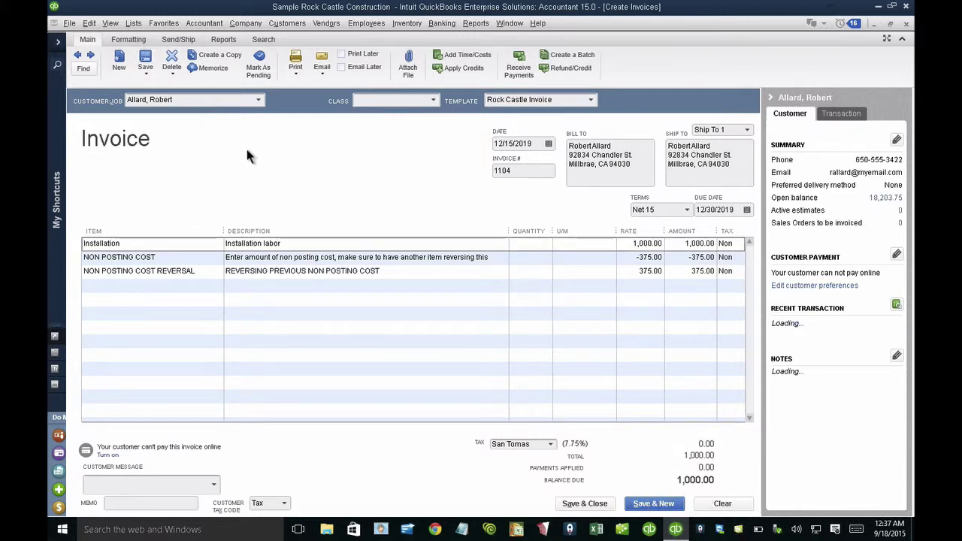
Open the invoice's Transaction Journal, filter accounts to All ordinary income/cogs, and hide the Type column
key(ctrl+y)
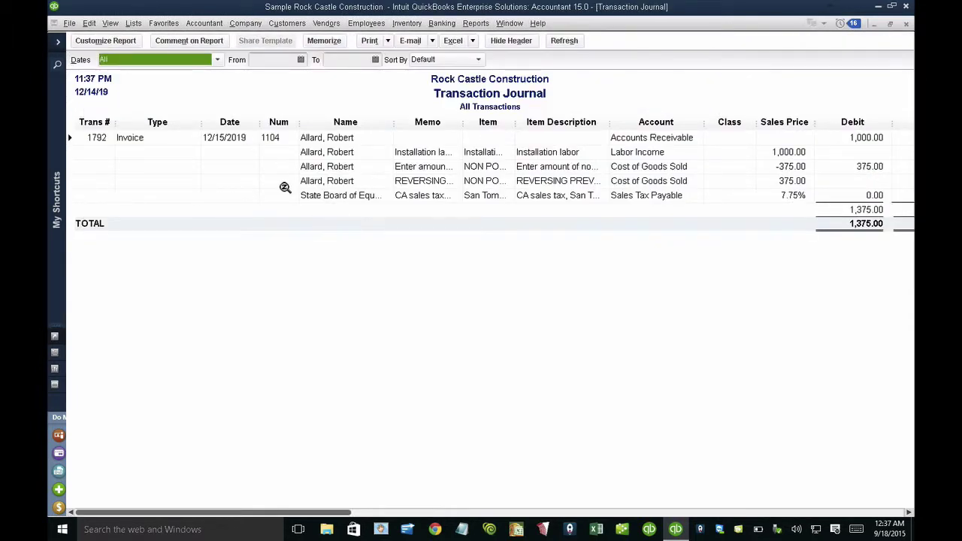
click(90, 41)
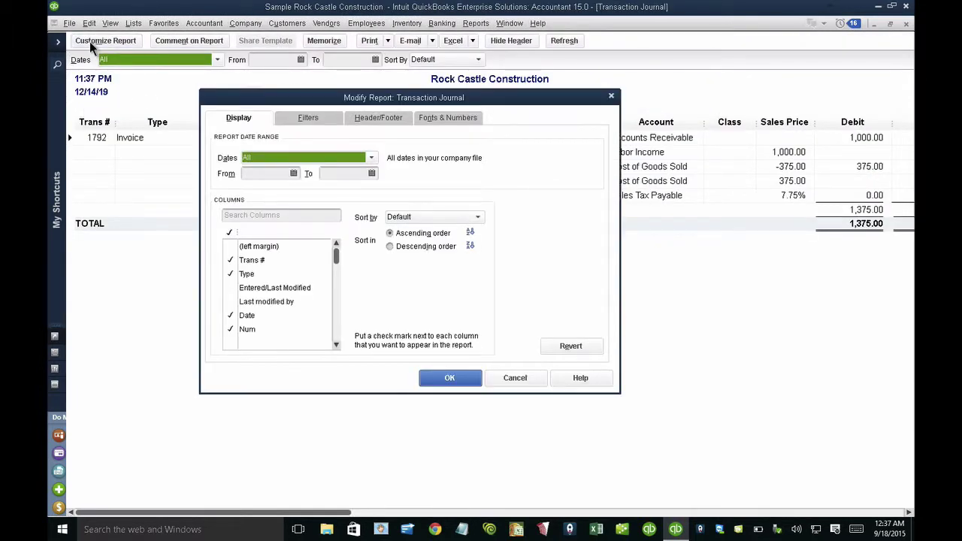
click(304, 119)
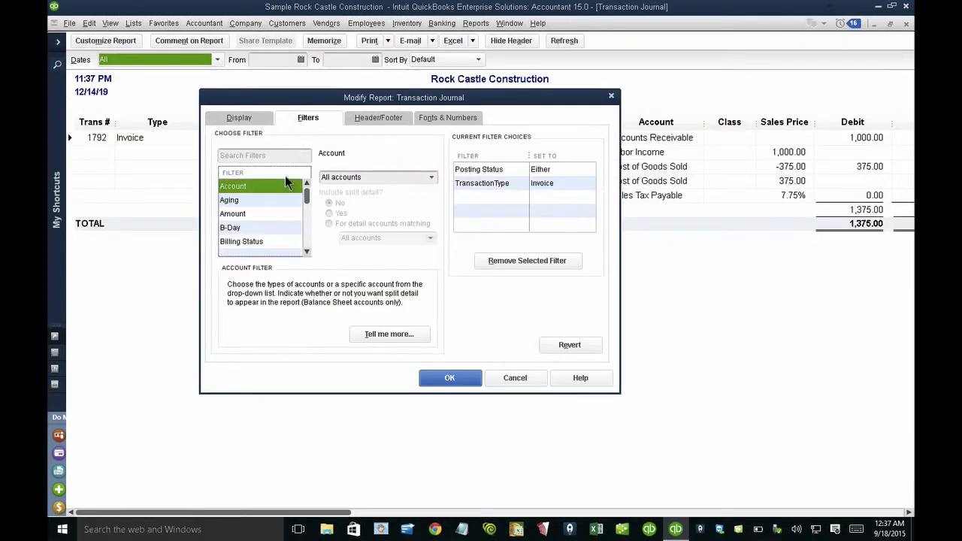
click(385, 177)
text(All income/expense)
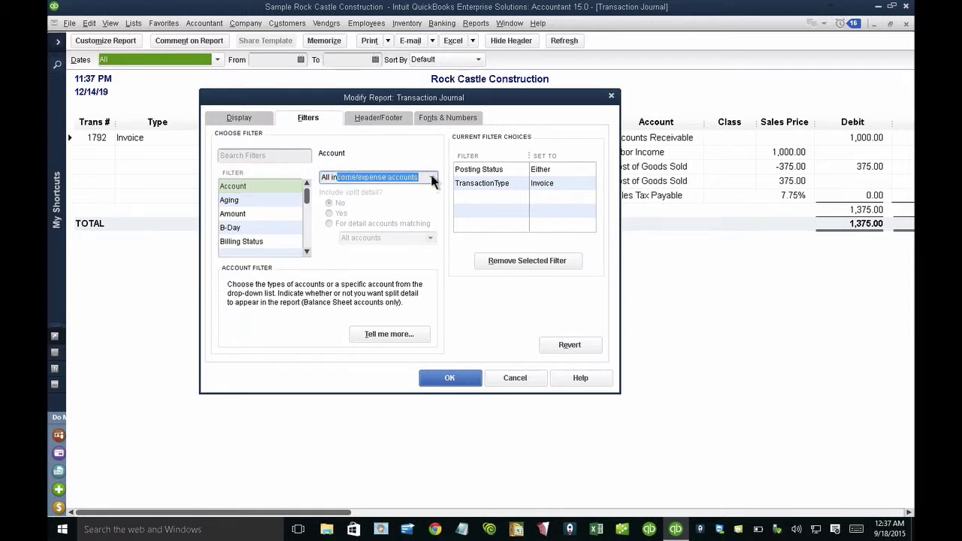
click(432, 178)
click(379, 318)
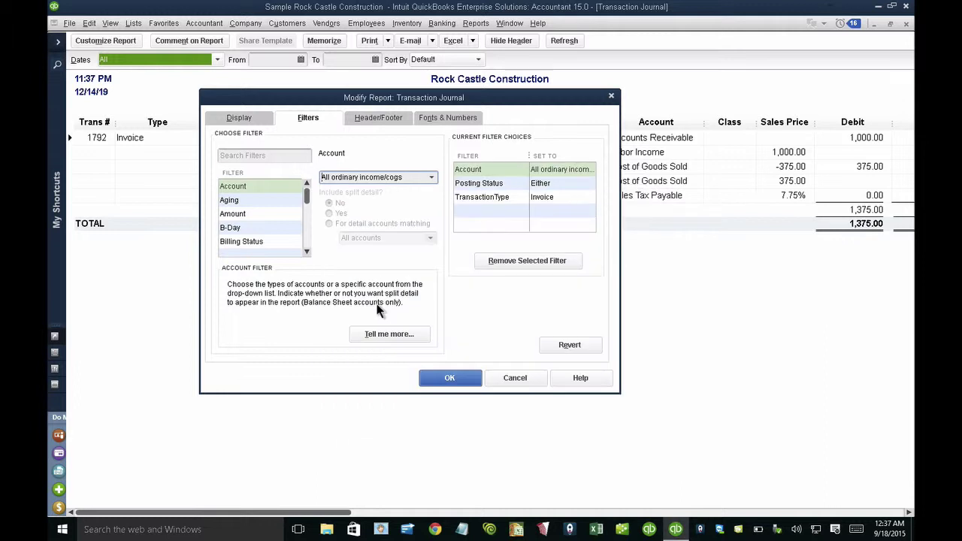
click(453, 376)
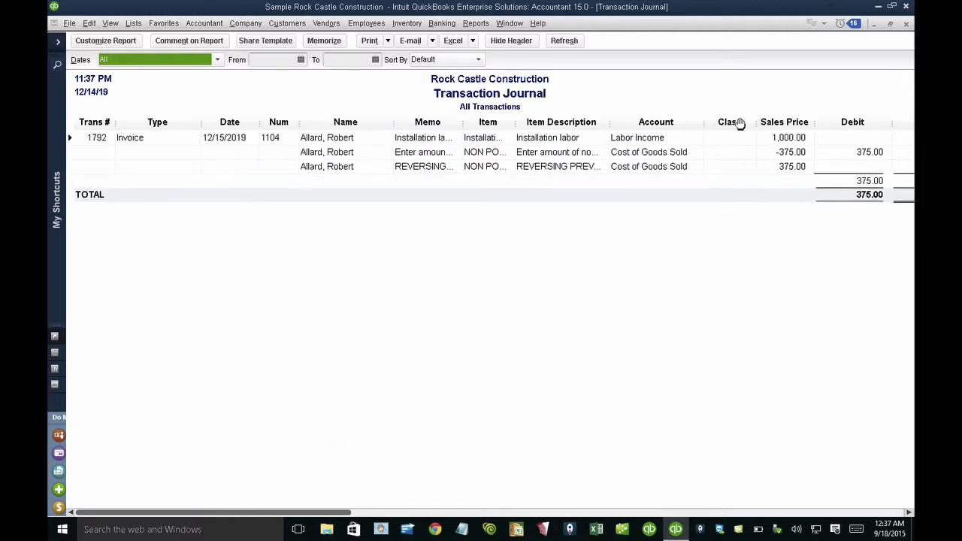
drag(203, 121, 119, 121)
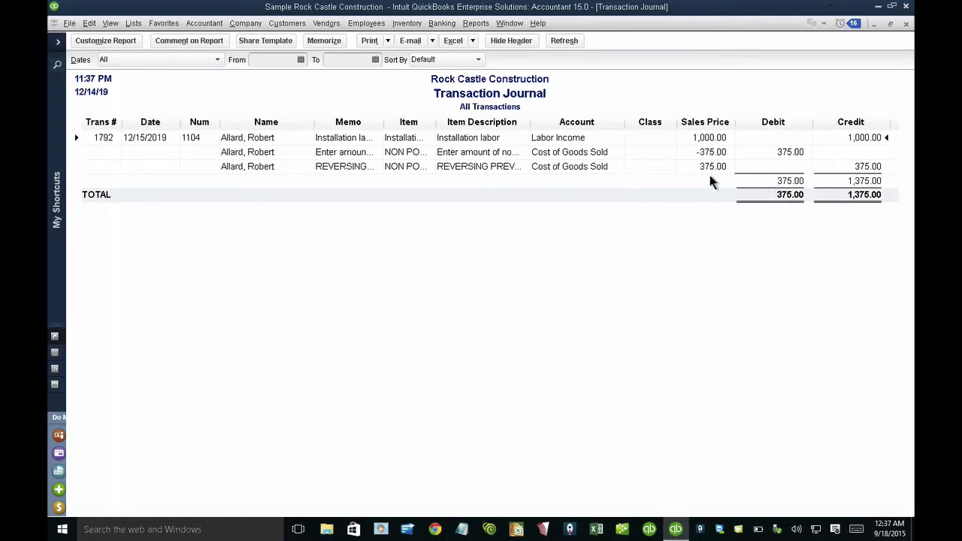
Add an Item filter set to All services to the Transaction Journal report
click(106, 43)
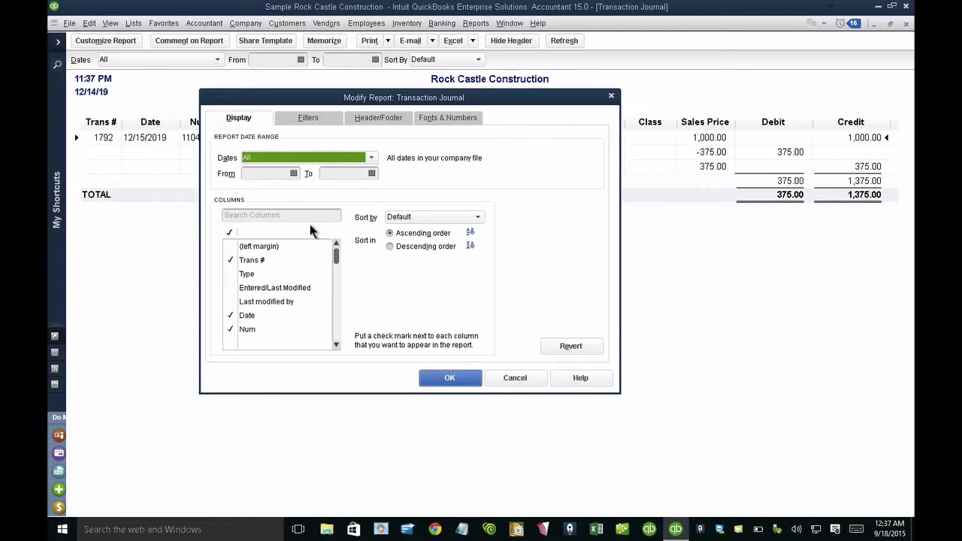
click(307, 117)
click(261, 226)
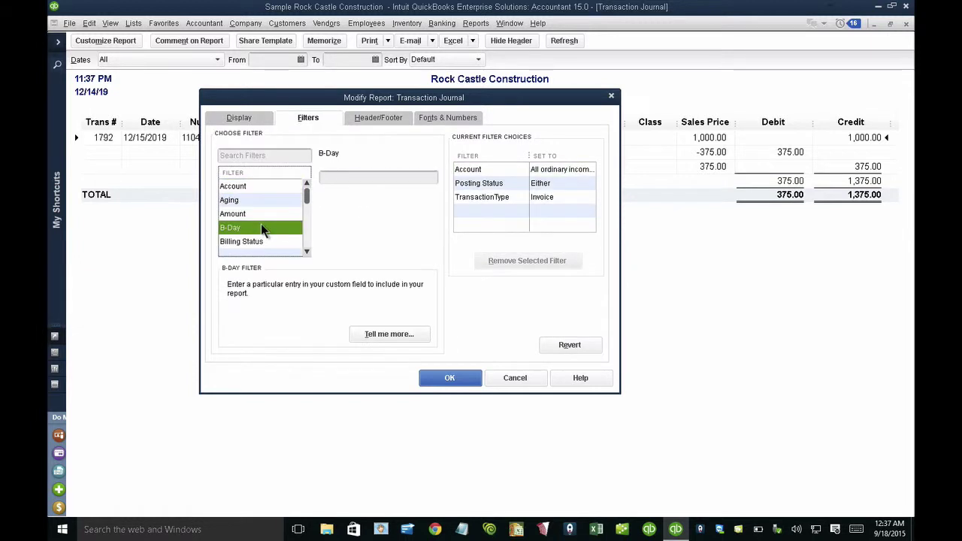
key(i)
click(256, 226)
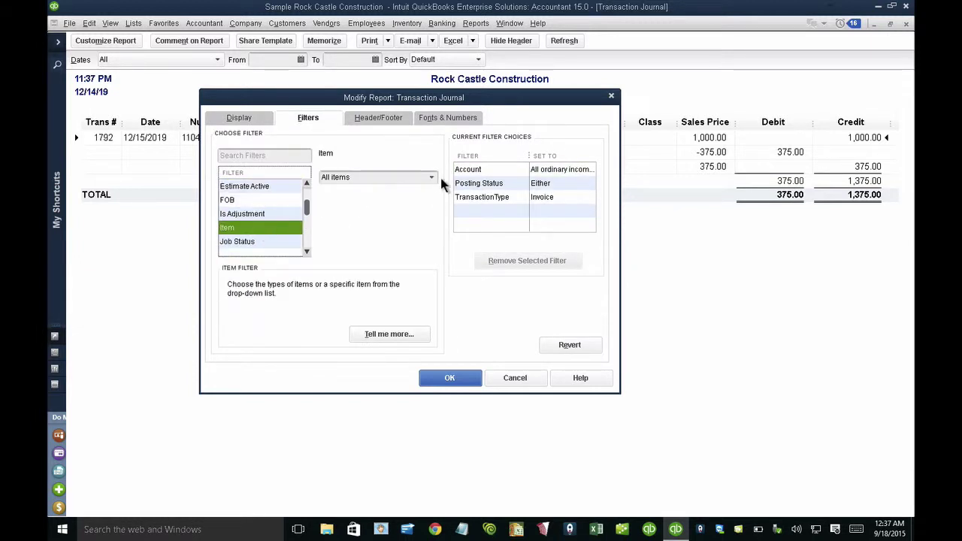
click(432, 176)
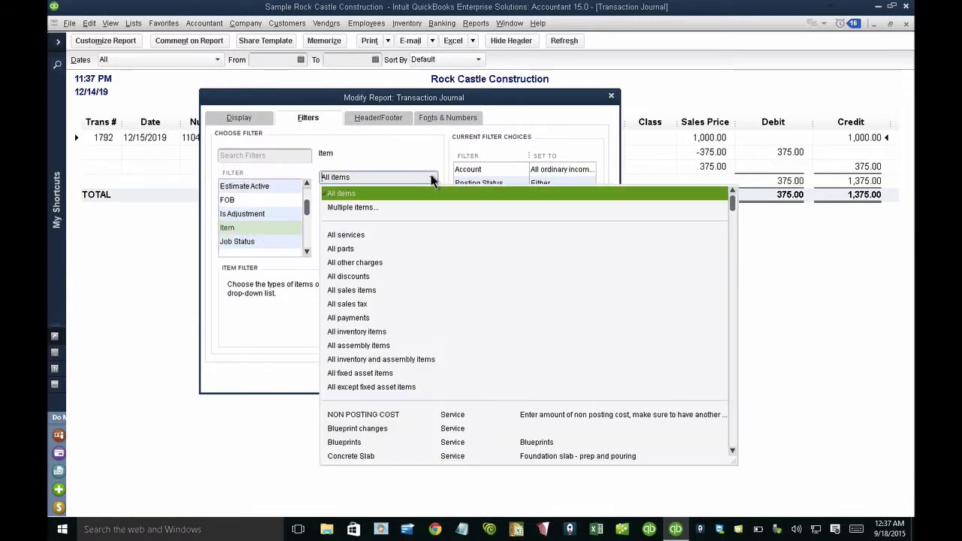
click(346, 235)
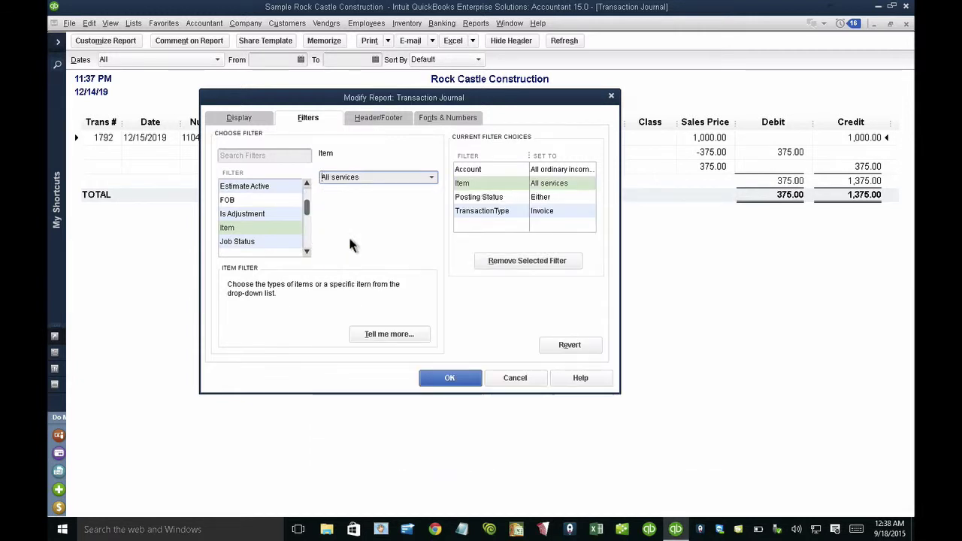
click(449, 378)
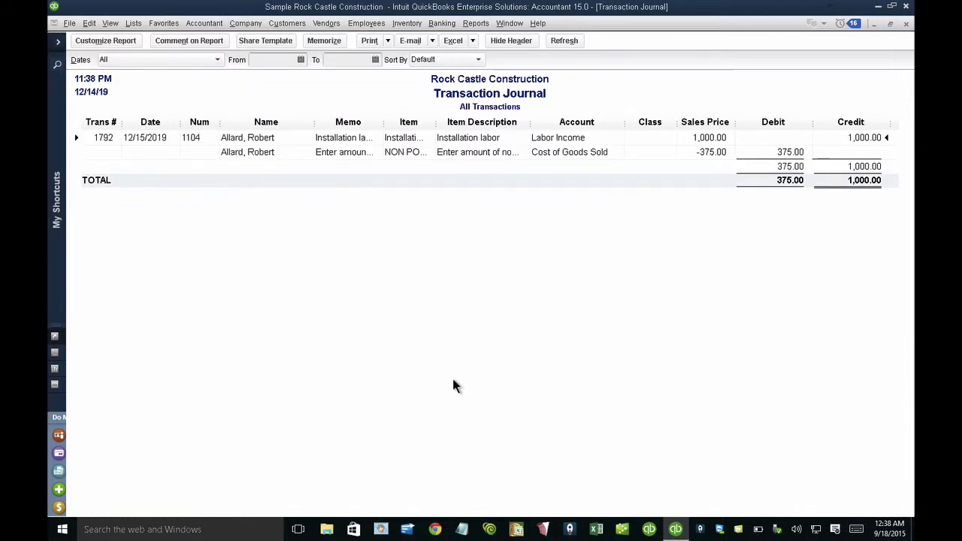
Add the Balance column to the journal and collapse the Class column so Balance fits
click(100, 43)
click(260, 215)
text(ba)
click(265, 294)
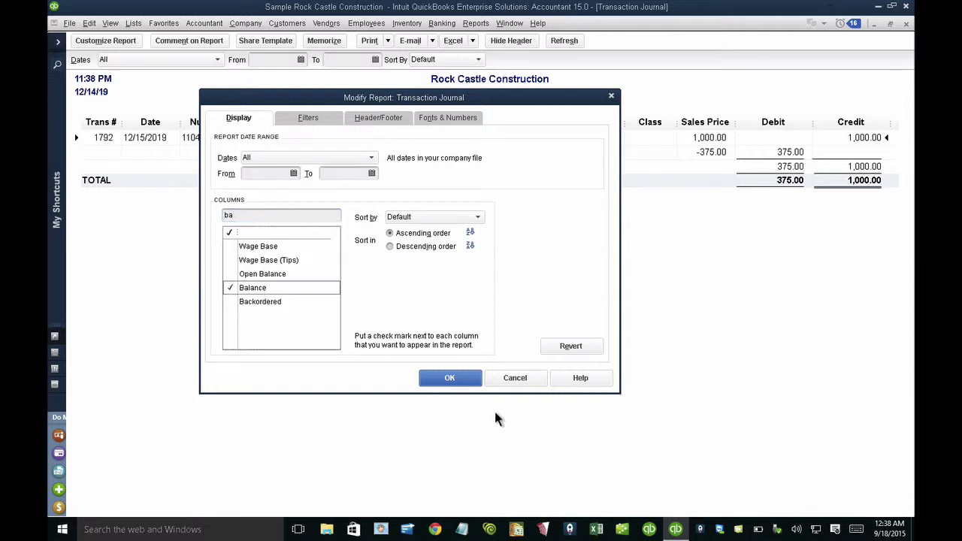
click(451, 378)
drag(672, 122, 631, 127)
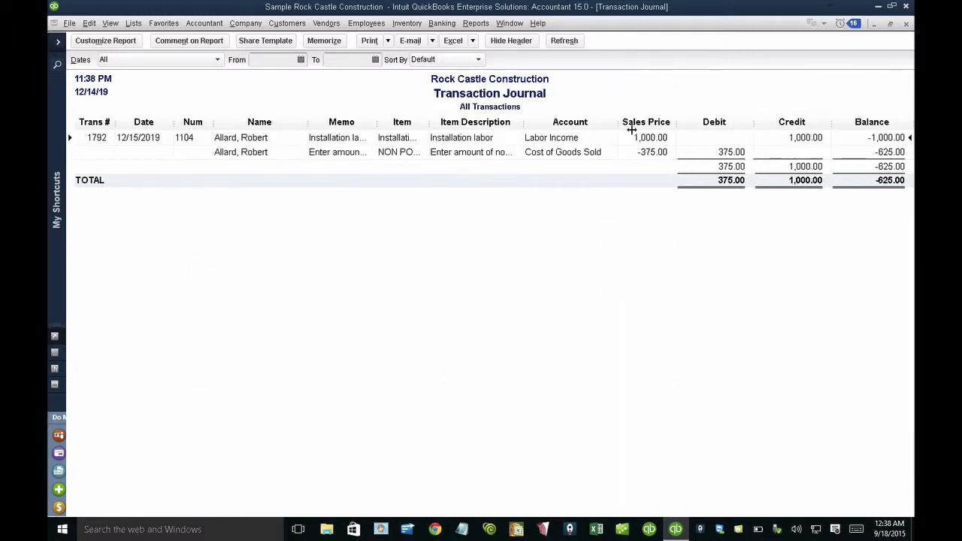
Open invoice 1104 from its journal row and inspect its zoomed print preview before closing it
double_click(897, 175)
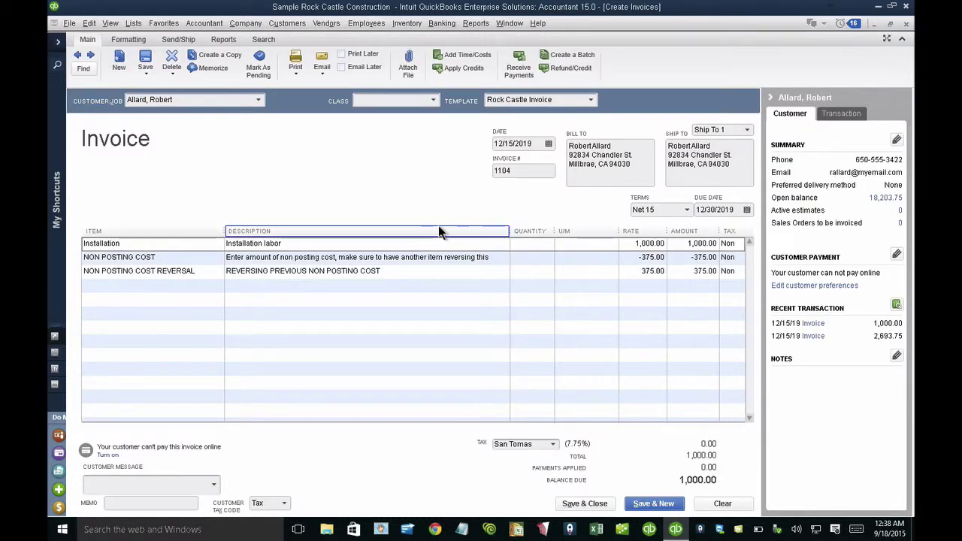
click(296, 67)
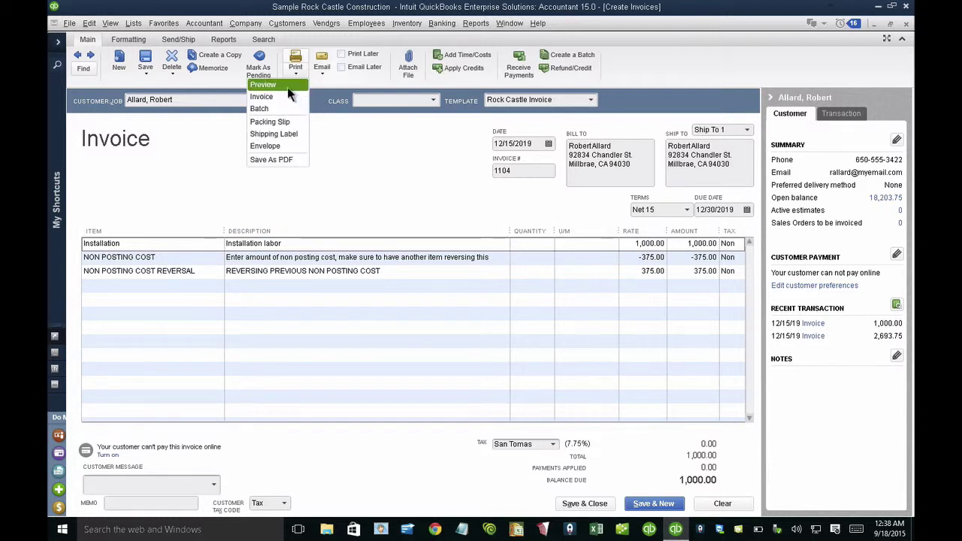
click(263, 85)
click(329, 252)
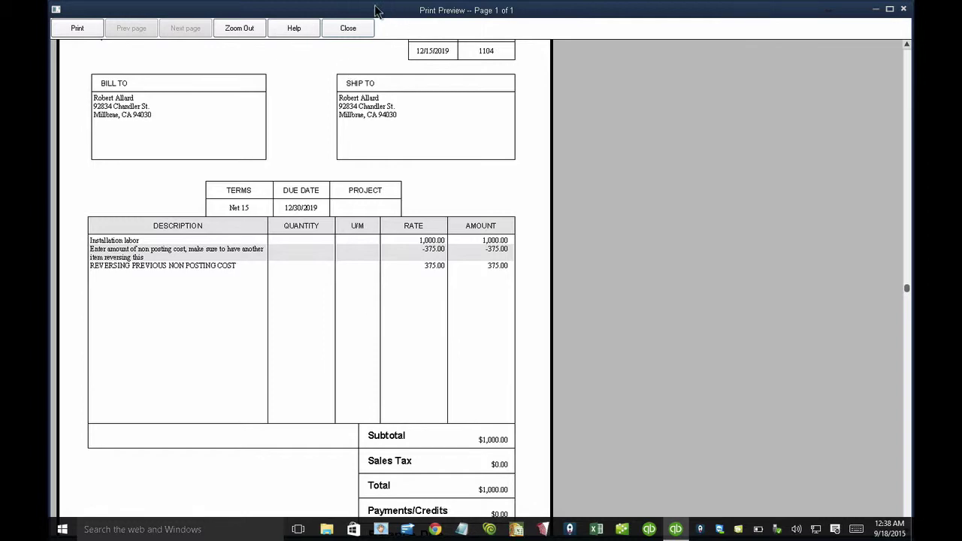
click(349, 28)
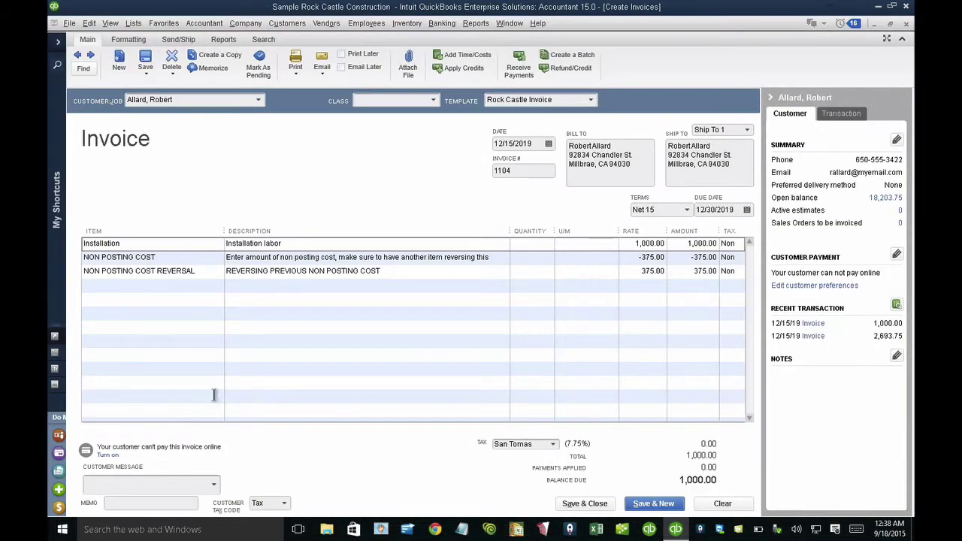
Create a new Group item named 'internal cost' from a new invoice line
click(216, 286)
click(217, 285)
click(111, 302)
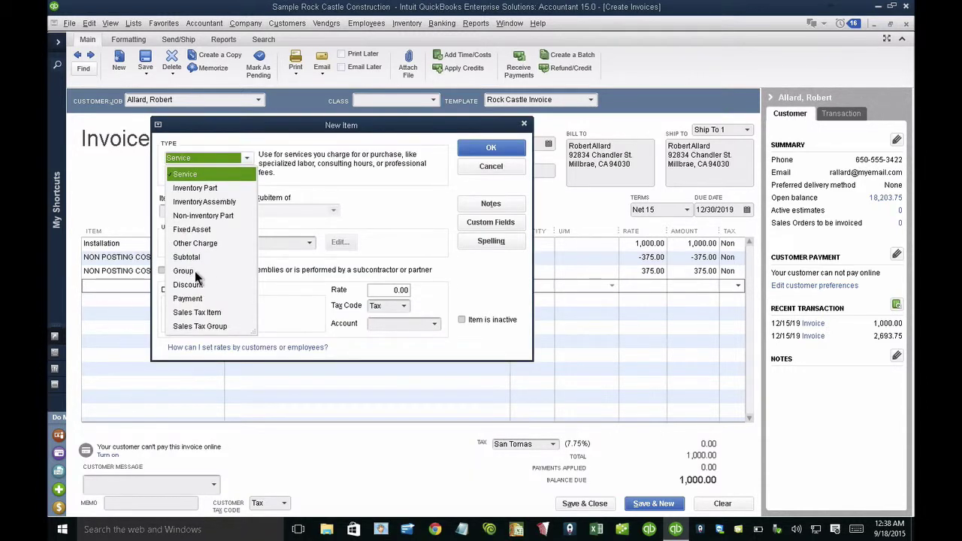
click(195, 272)
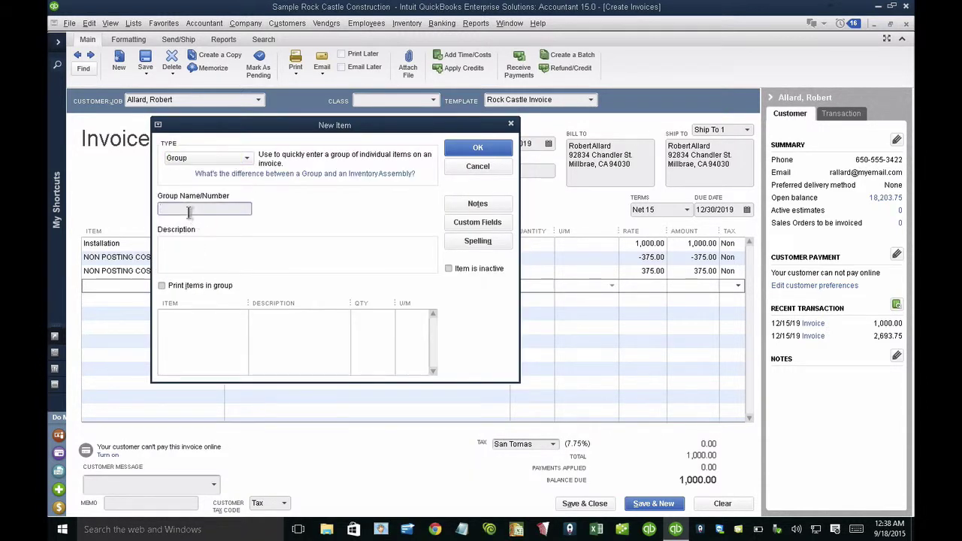
text(Inte)
click(215, 322)
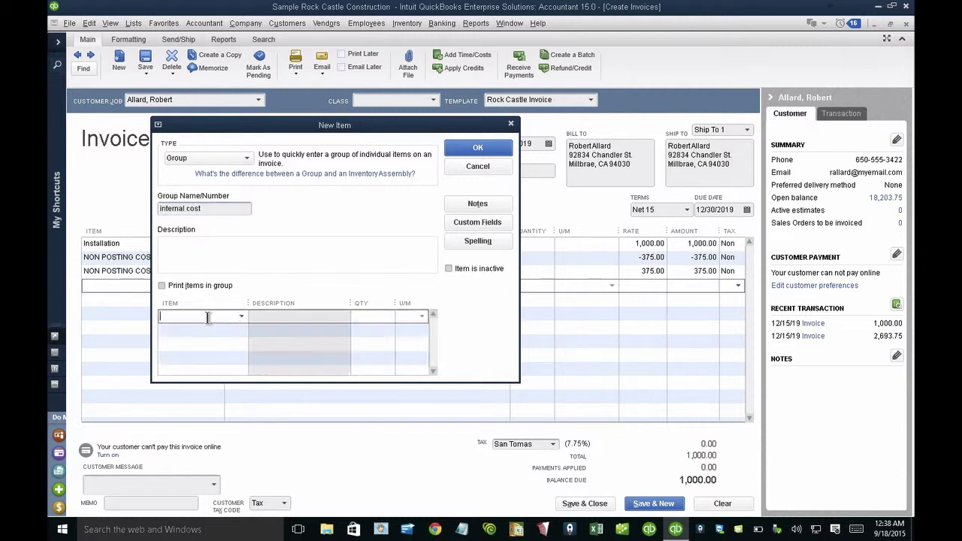
Add NON POSTING COST and NON POSTING COST REVERSAL as the group's two items
drag(242, 130, 387, 137)
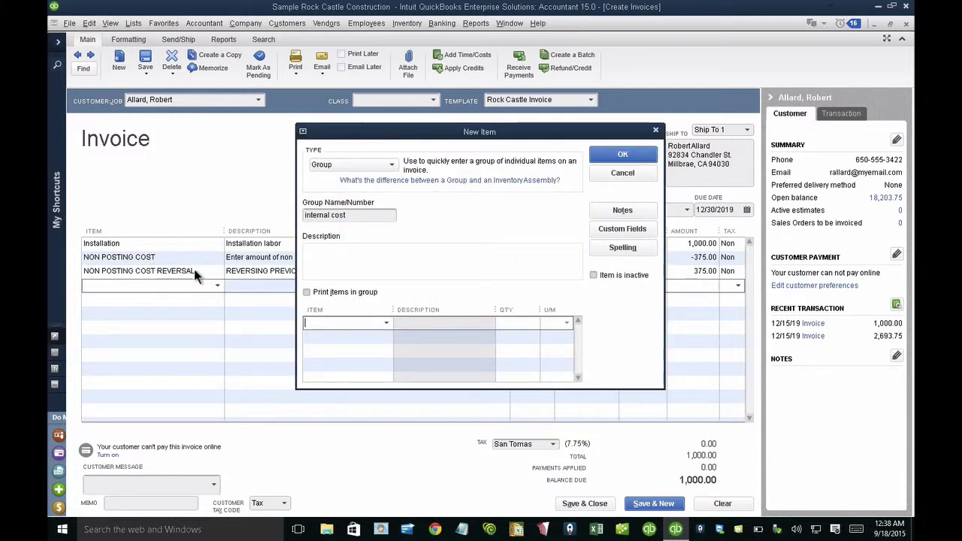
text(NON)
click(346, 336)
text(NON)
click(387, 336)
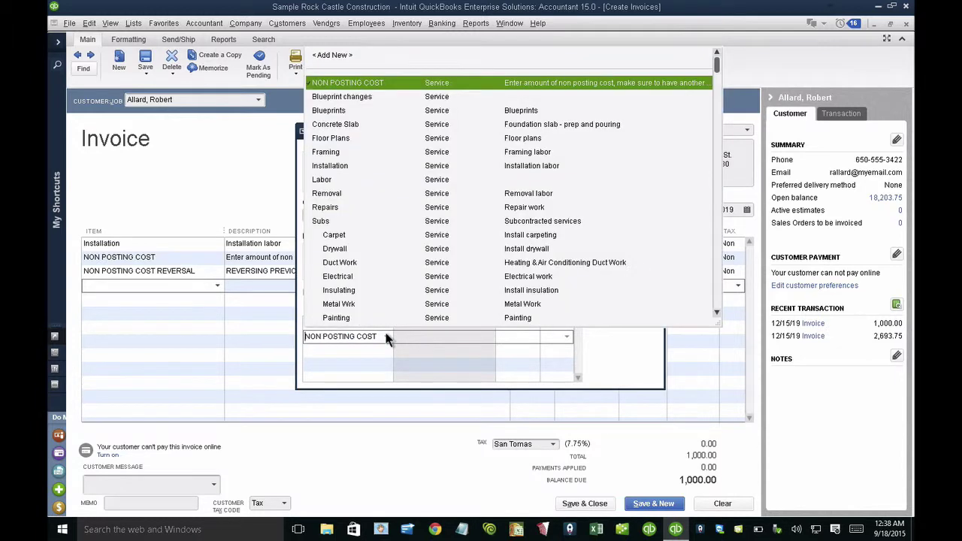
scroll(385, 284, down, 3)
scroll(385, 284, down, 15)
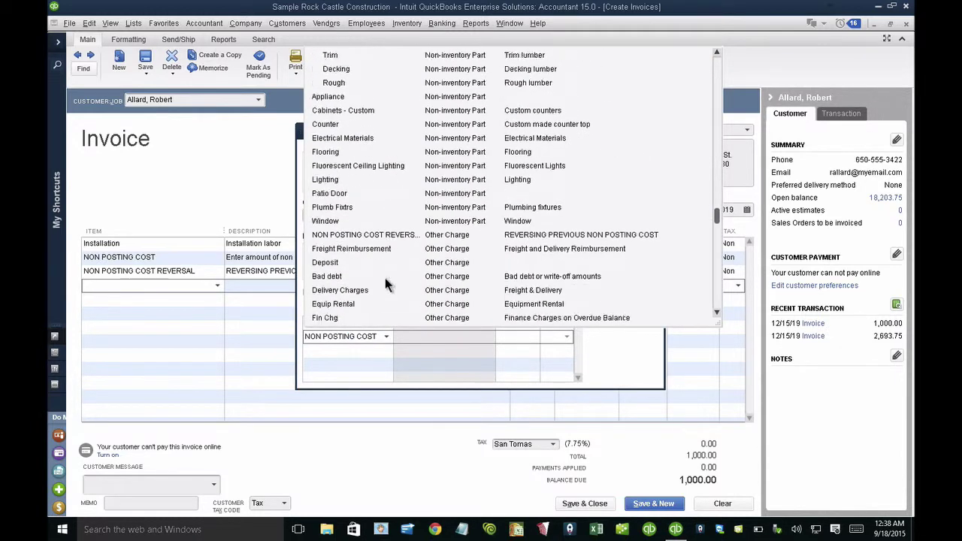
scroll(385, 284, down, 4)
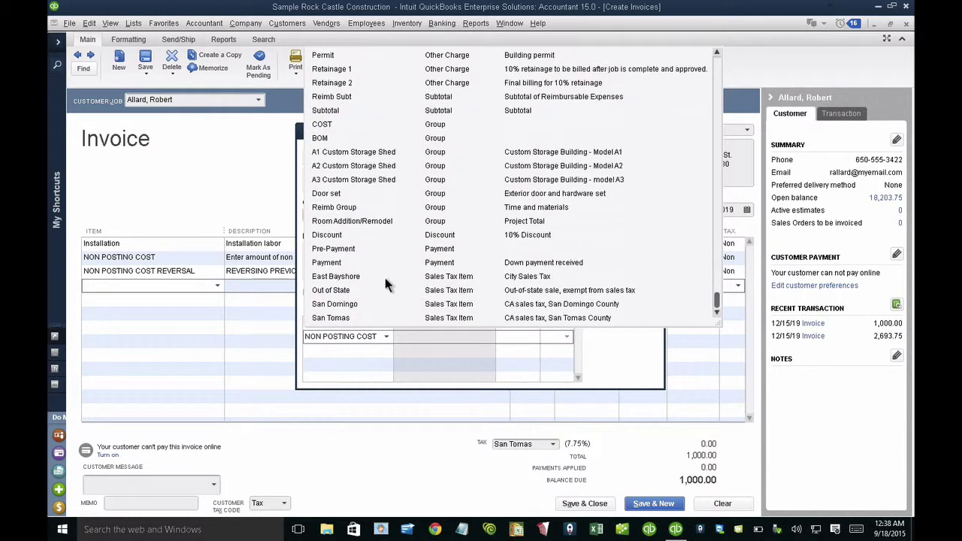
scroll(366, 88, up, 3)
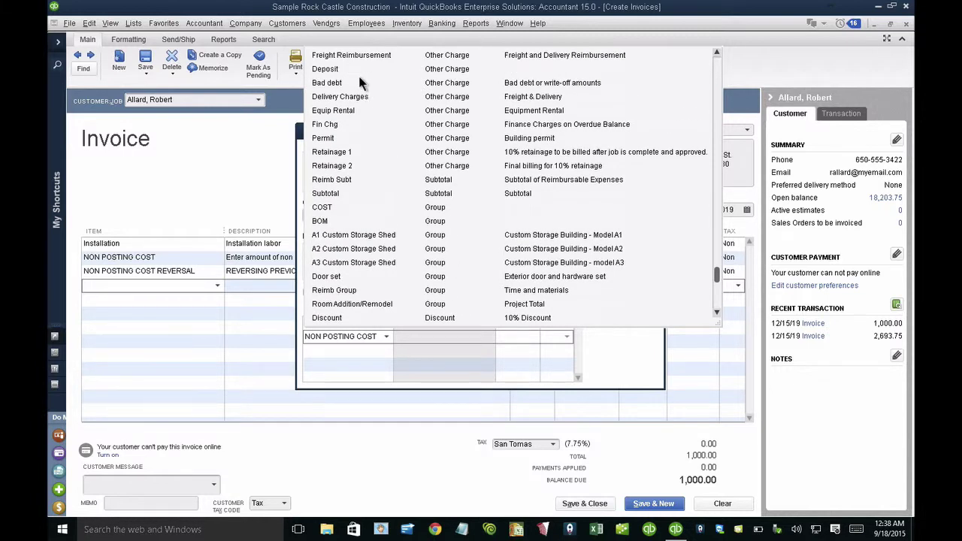
scroll(359, 83, up, 1)
click(359, 82)
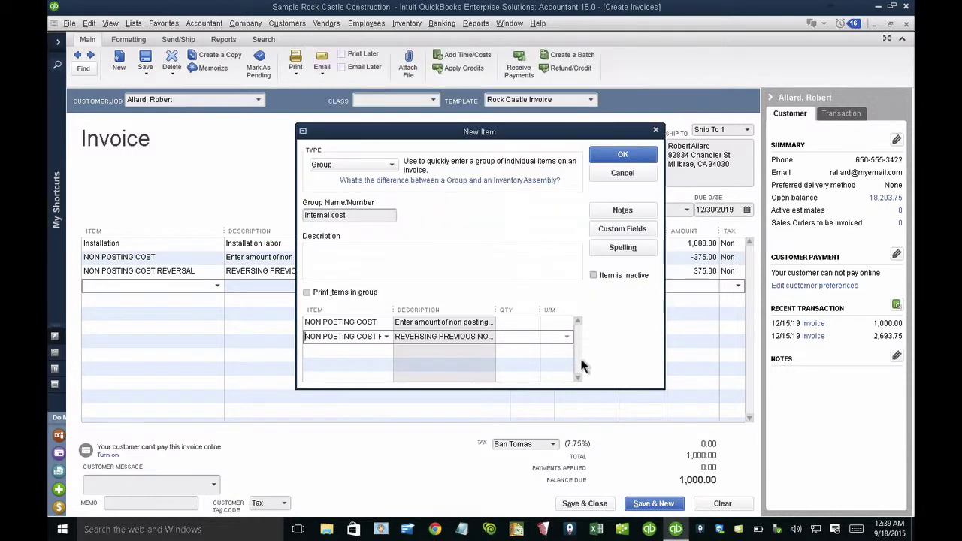
click(516, 337)
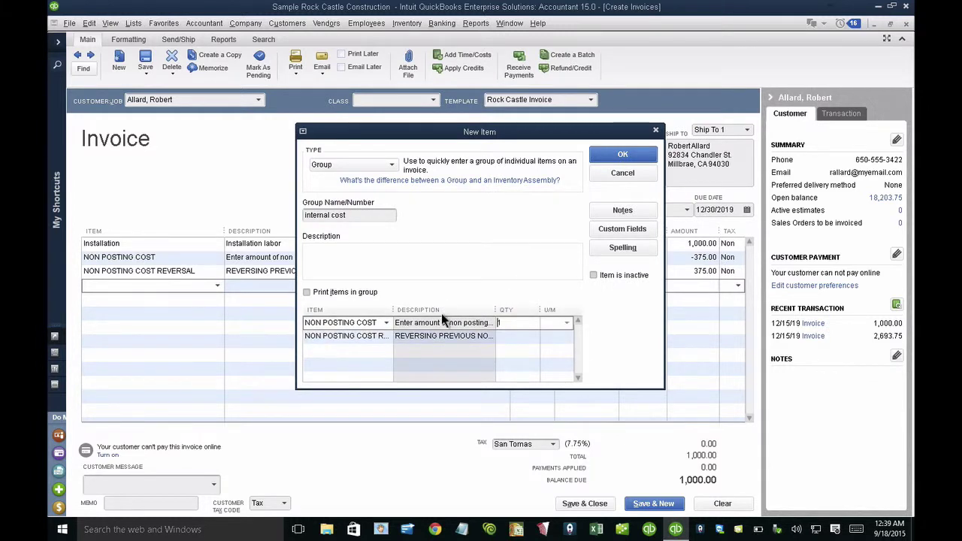
Set the cost quantity to -1 and the reversal quantity to 1, and save the group
click(504, 323)
text(-1)
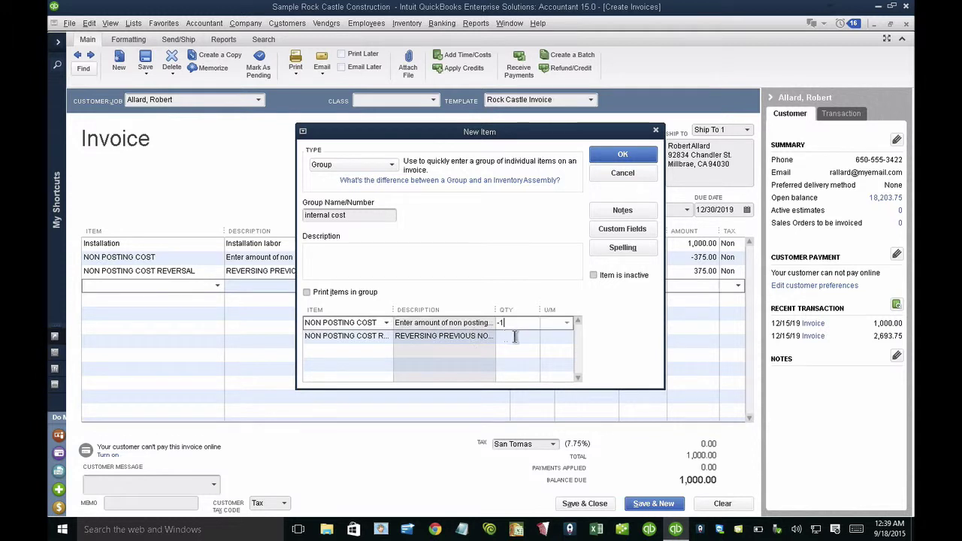
click(517, 336)
text(1)
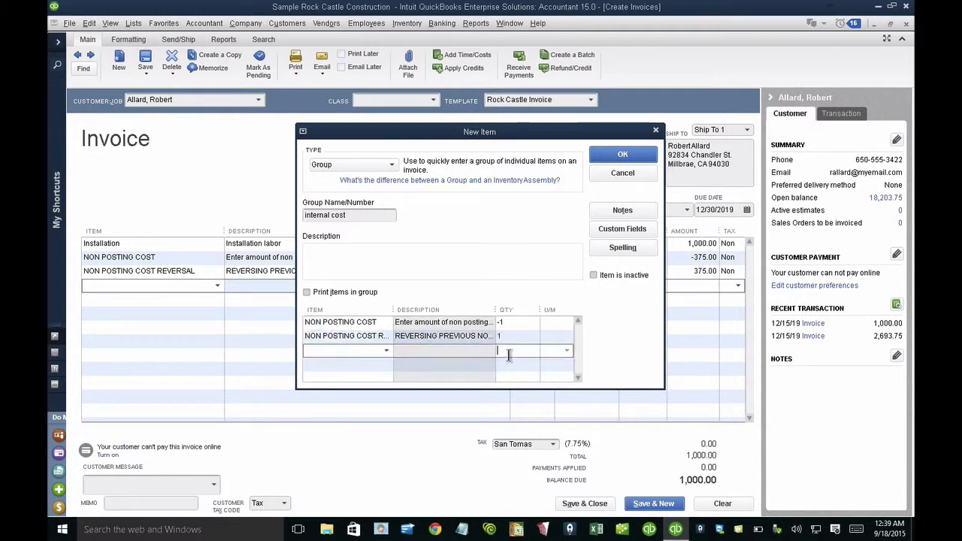
click(623, 154)
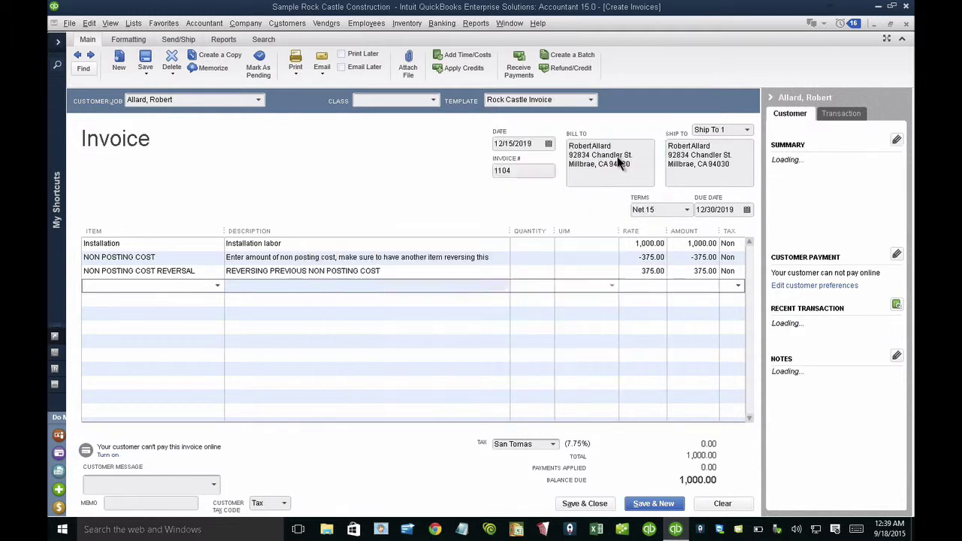
Delete the standalone NON POSTING COST and reversal lines from the invoice
click(154, 256)
click(87, 23)
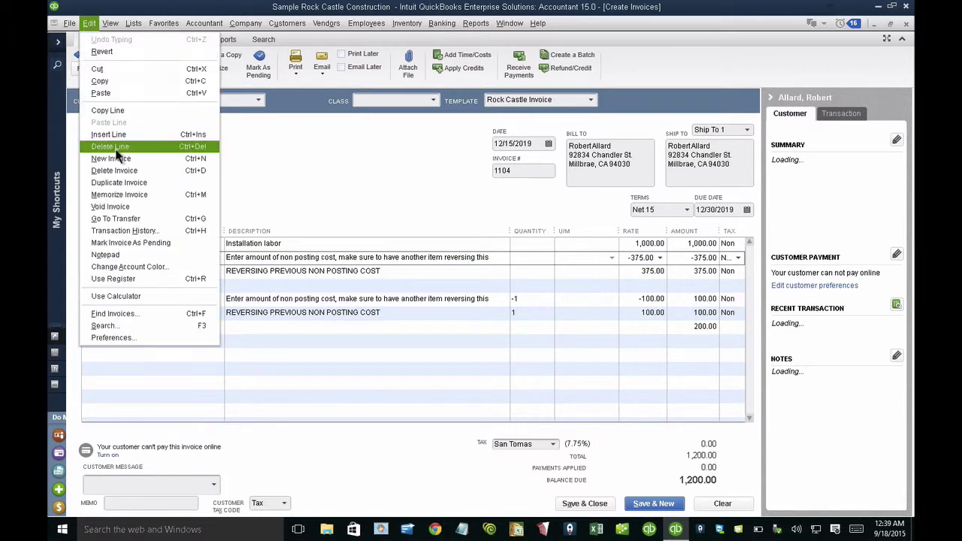
click(110, 146)
click(89, 29)
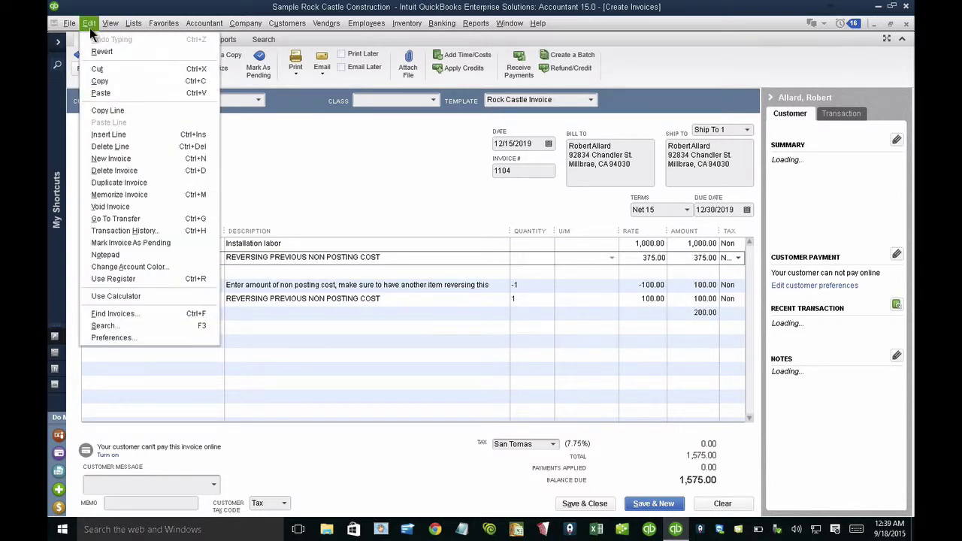
click(118, 145)
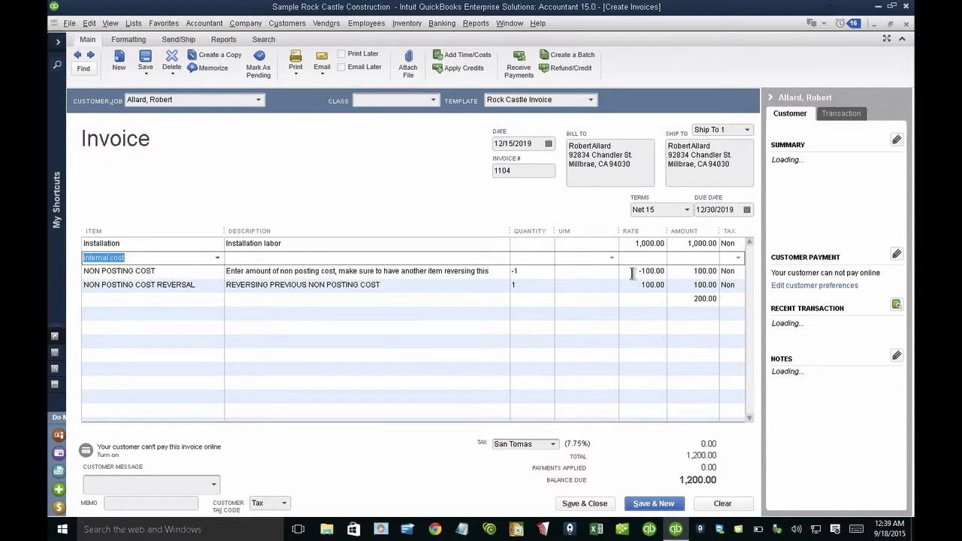
Price both grouped cost lines at 375, netting -375.00 and 375.00 to zero
click(636, 271)
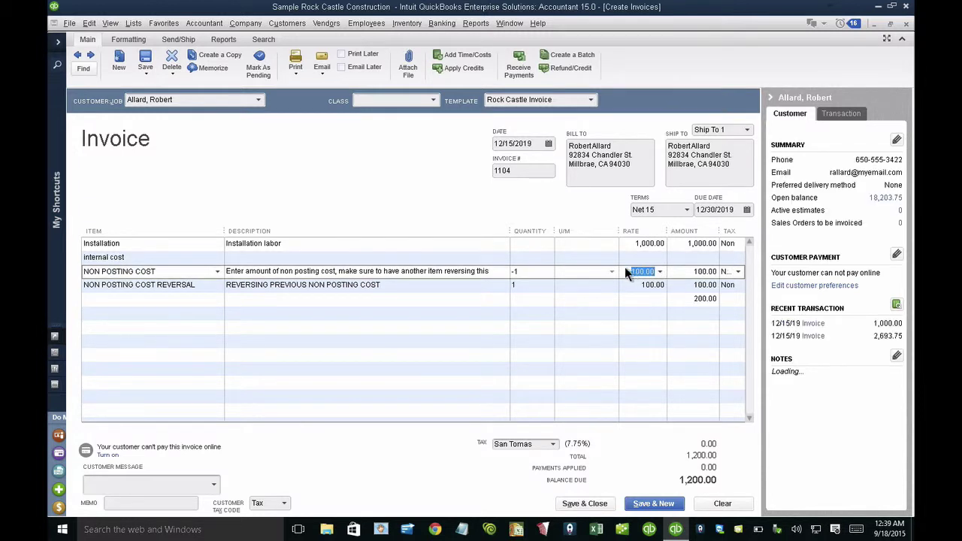
text(-375)
key(Down)
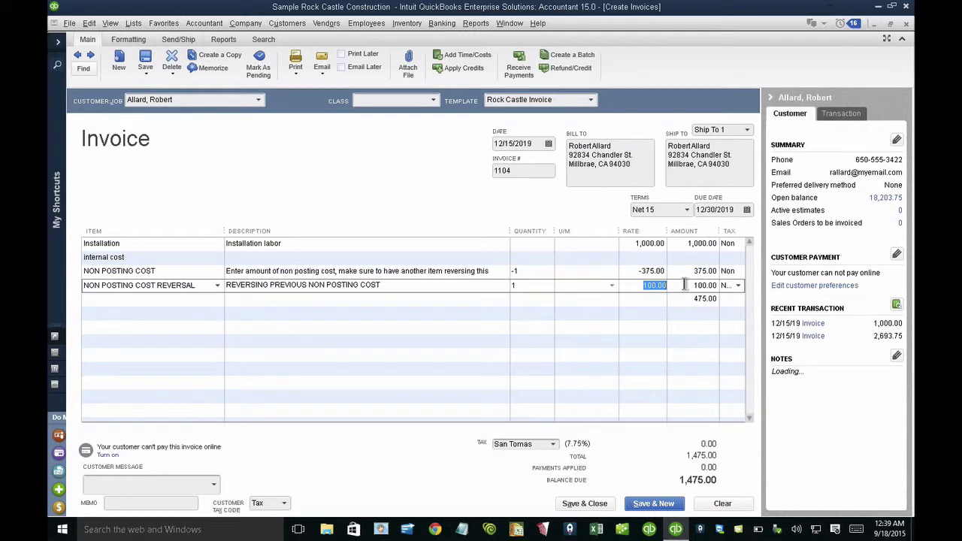
text(375)
key(Tab)
click(680, 298)
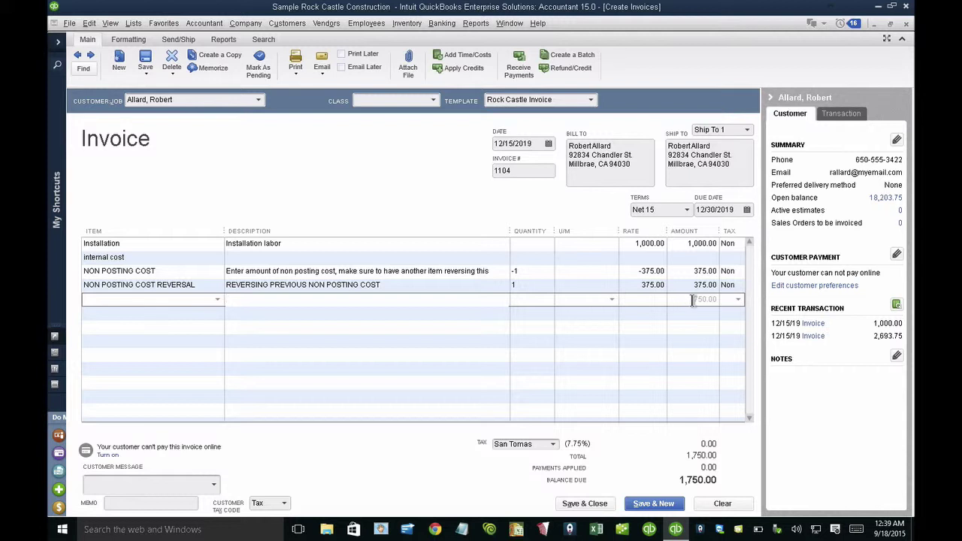
click(637, 272)
text(375)
key(Tab)
click(648, 274)
key(BackSpace)
key(BackSpace)
key(BackSpace)
key(BackSpace)
key(BackSpace)
key(BackSpace)
key(BackSpace)
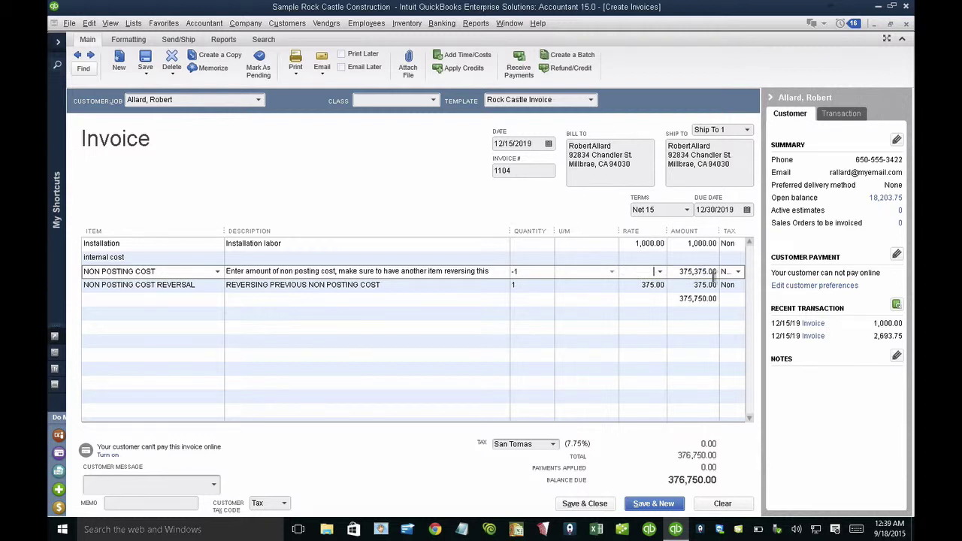
key(Tab)
click(696, 285)
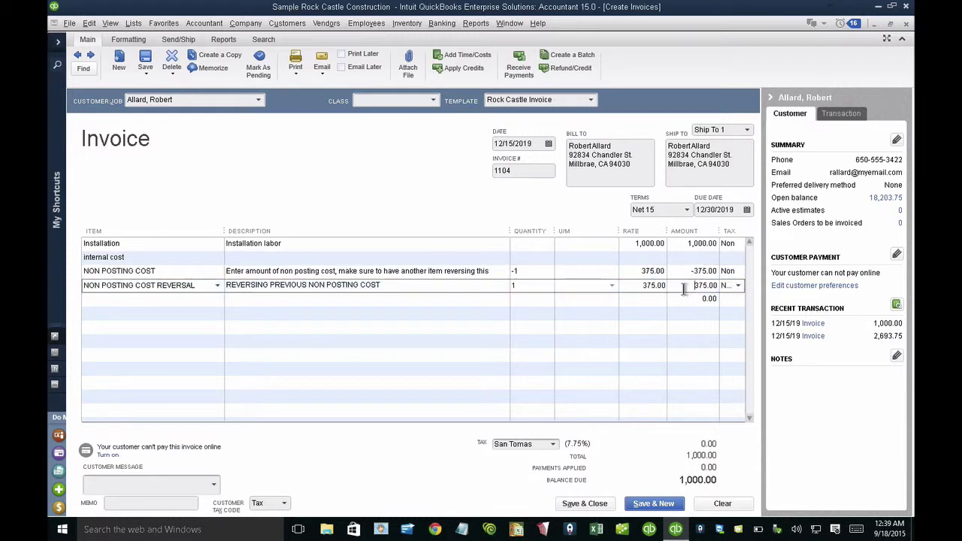
click(703, 298)
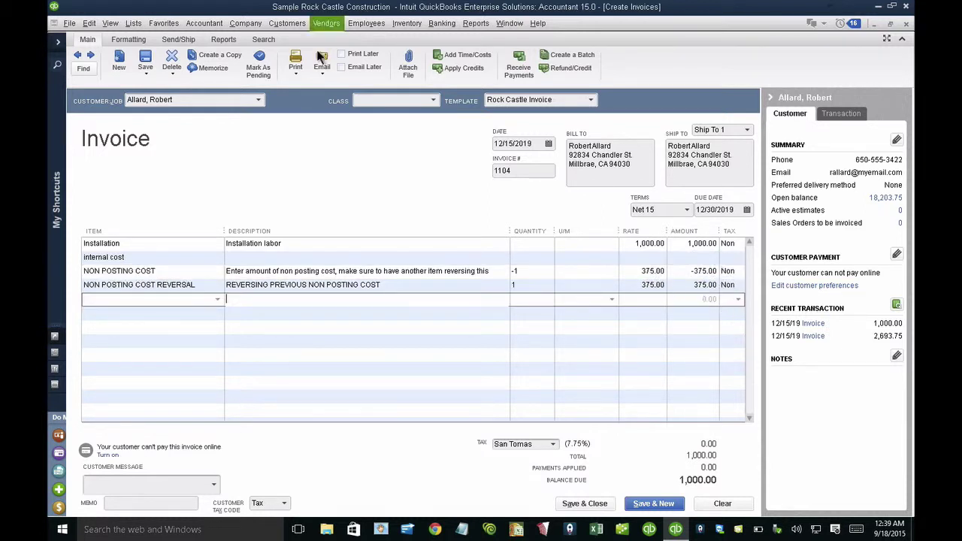
Check in print preview that the invoice shows only the installation labor
click(297, 74)
click(264, 84)
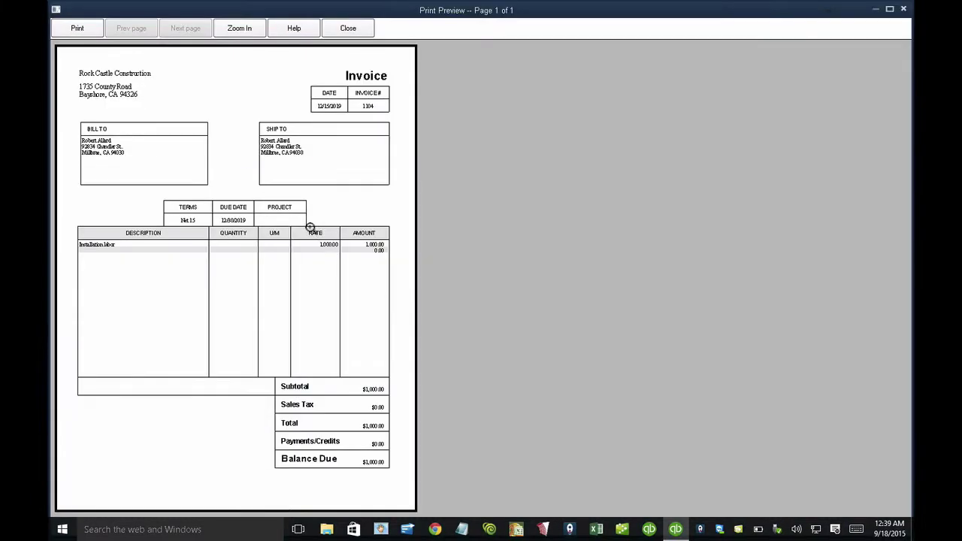
click(317, 264)
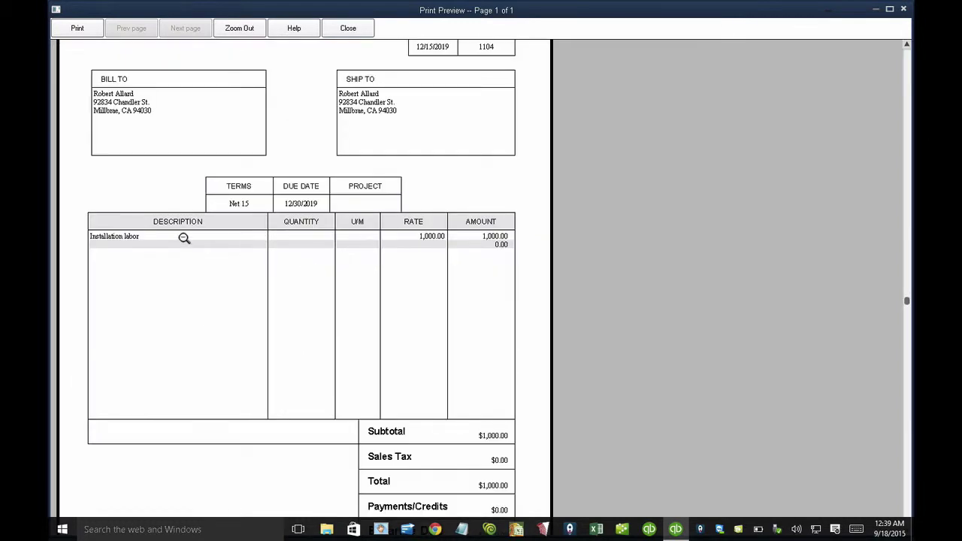
click(504, 247)
click(348, 29)
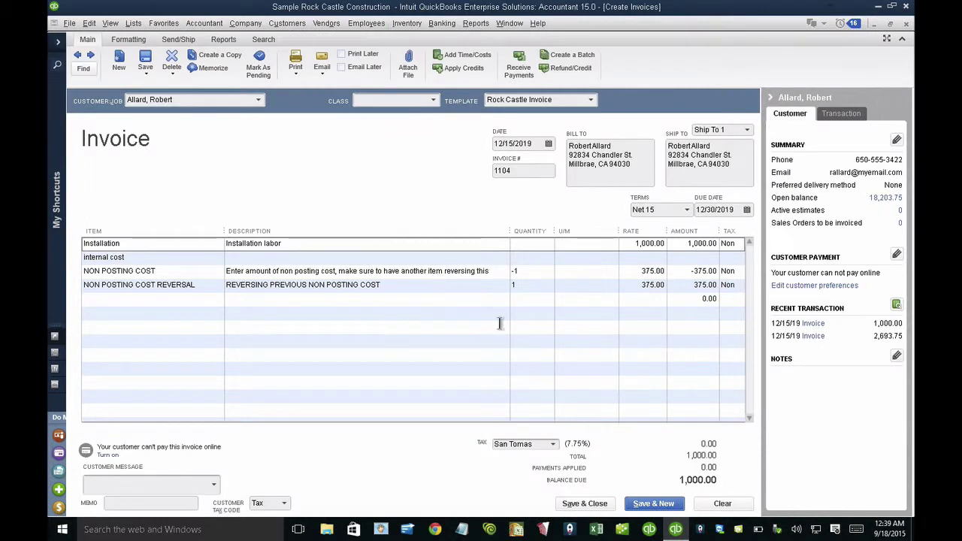
Save and record the invoice changes, then bring up its Transaction Journal
click(145, 60)
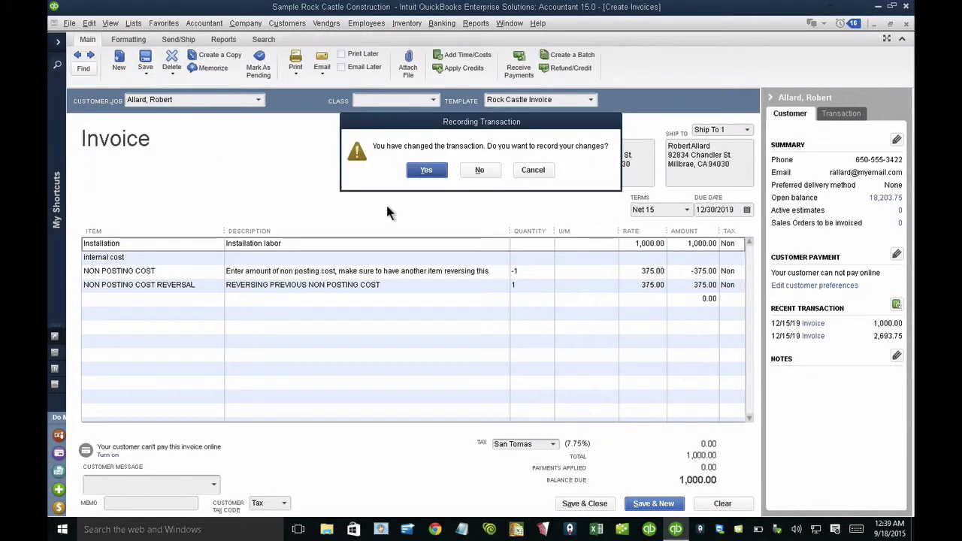
click(434, 173)
key(ctrl+y)
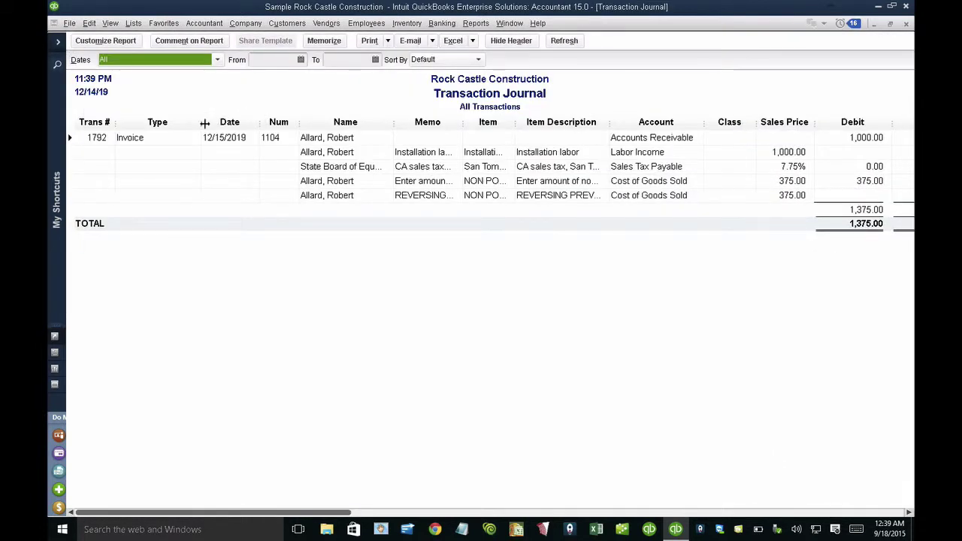
Hide the Type column and add a Balance column to the journal
drag(205, 123, 118, 122)
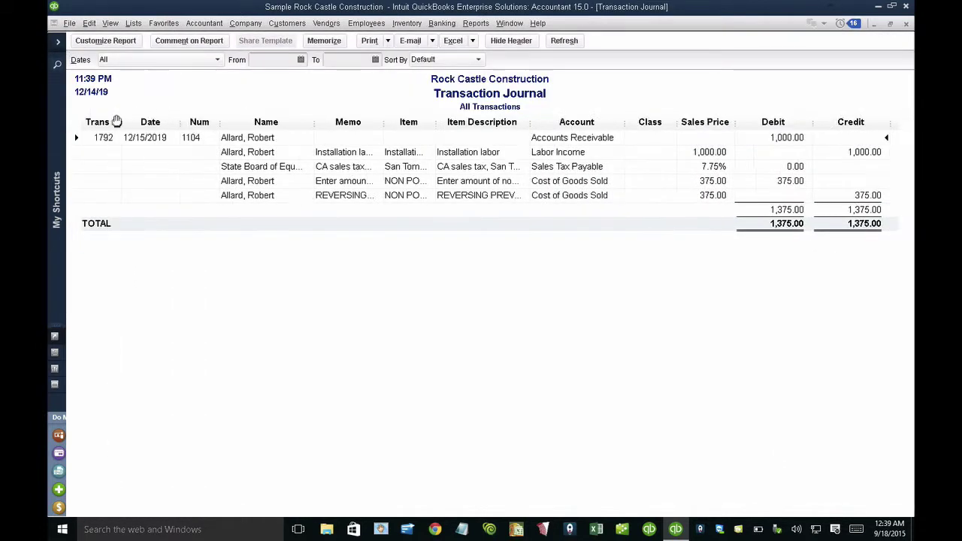
click(106, 41)
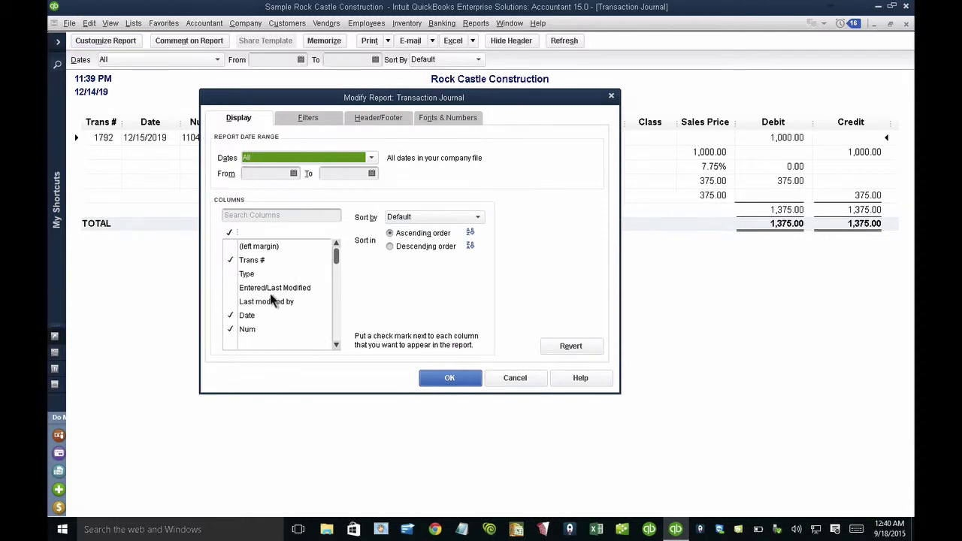
click(264, 217)
text(ba)
click(262, 293)
Filter accounts to All ordinary income/cogs and hide the Class column
click(305, 118)
click(244, 215)
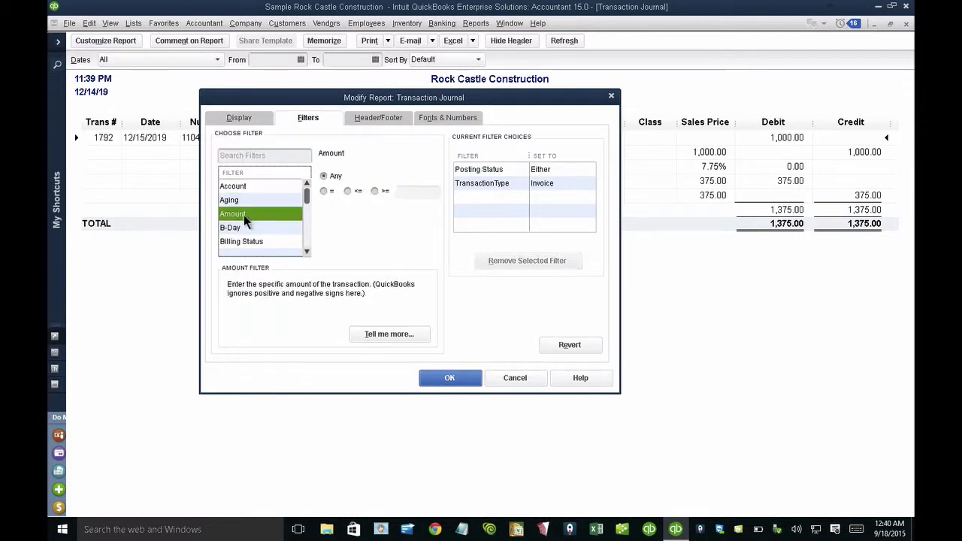
click(256, 185)
key(Tab)
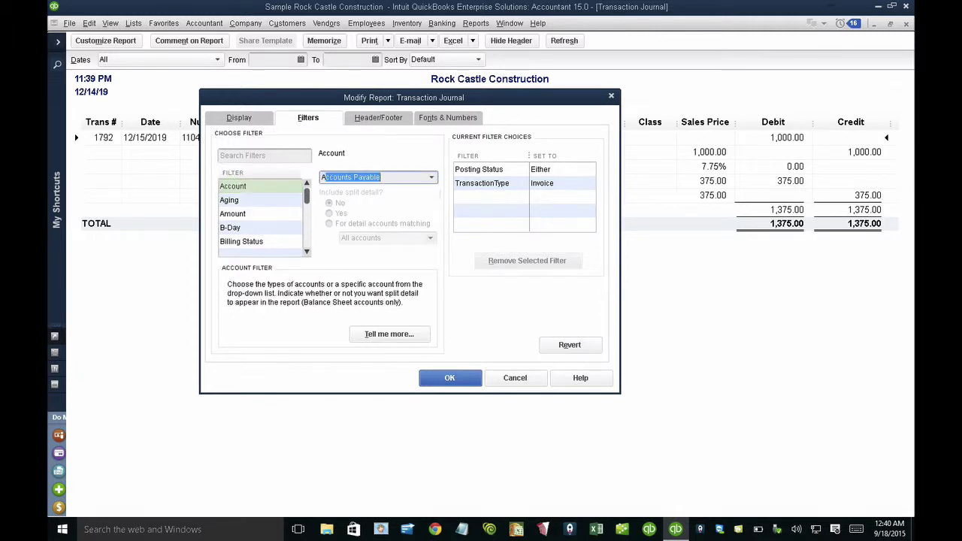
text(All income/expense a)
click(433, 178)
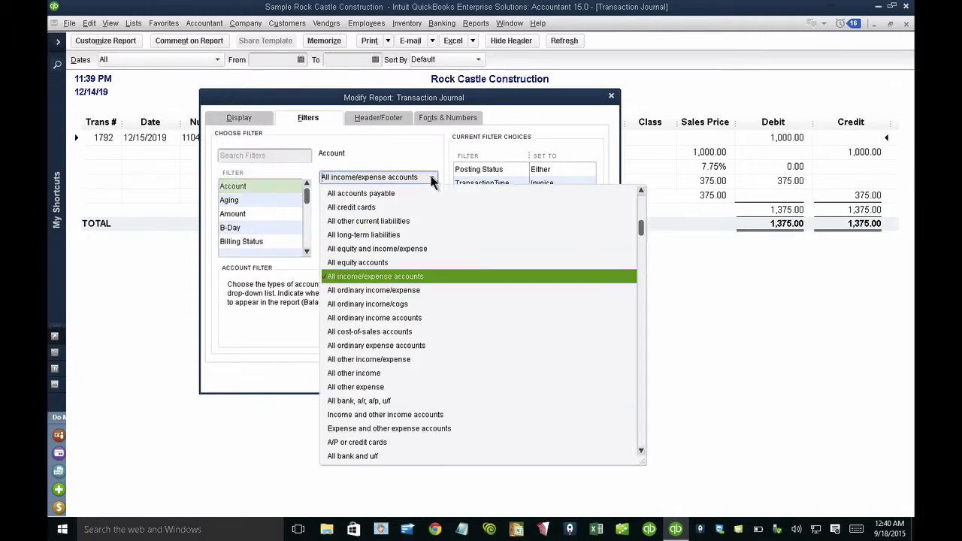
click(378, 305)
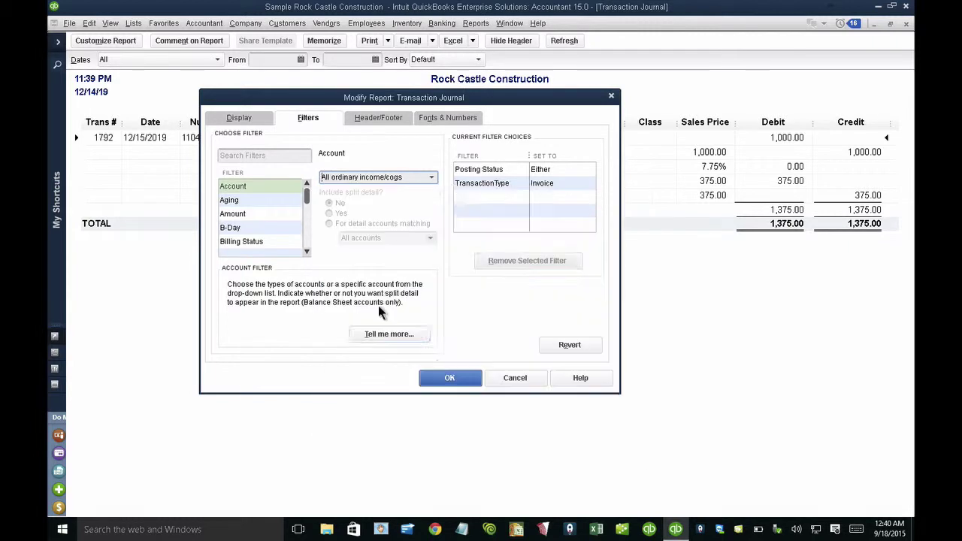
click(447, 380)
drag(669, 115, 619, 121)
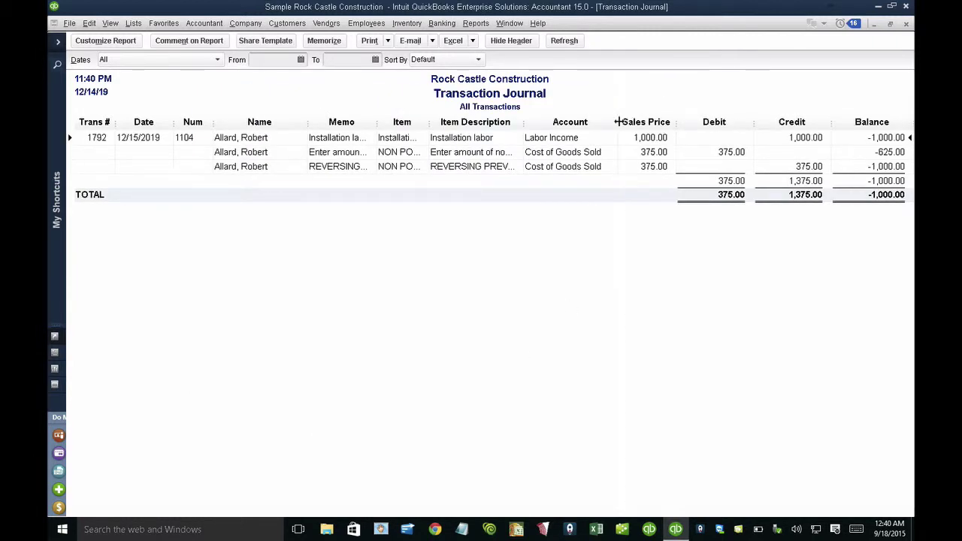
Add an Item filter limiting the report to All services
click(111, 42)
click(284, 118)
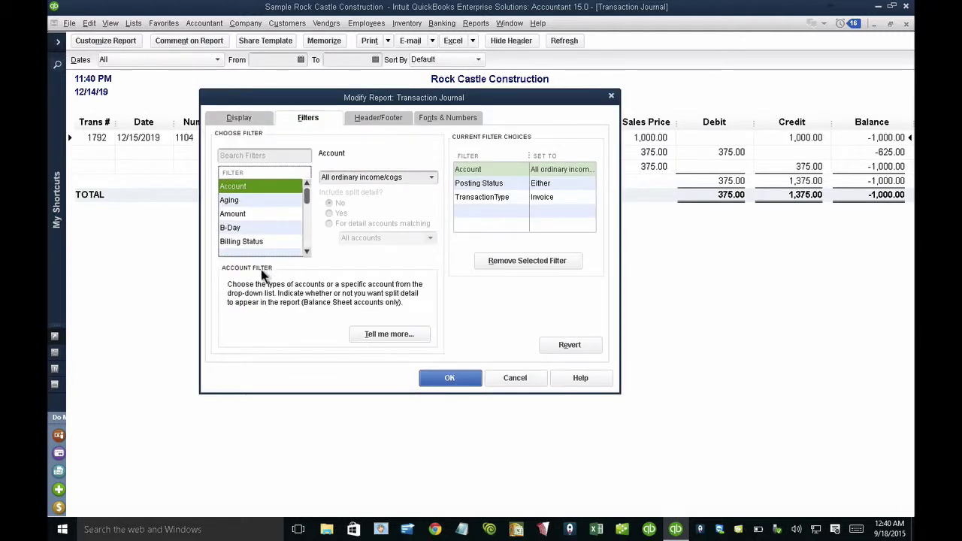
click(249, 243)
scroll(253, 245, down, 10)
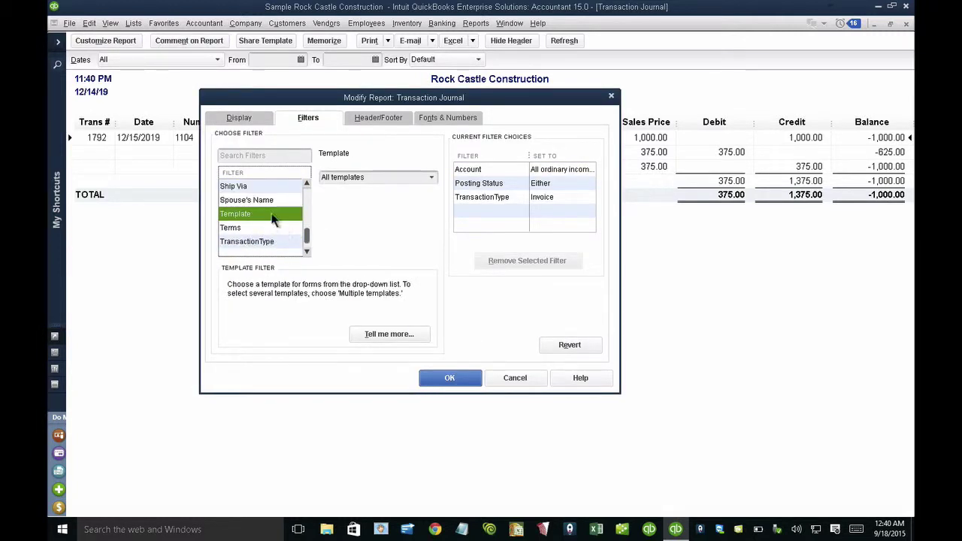
click(272, 203)
scroll(273, 203, up, 10)
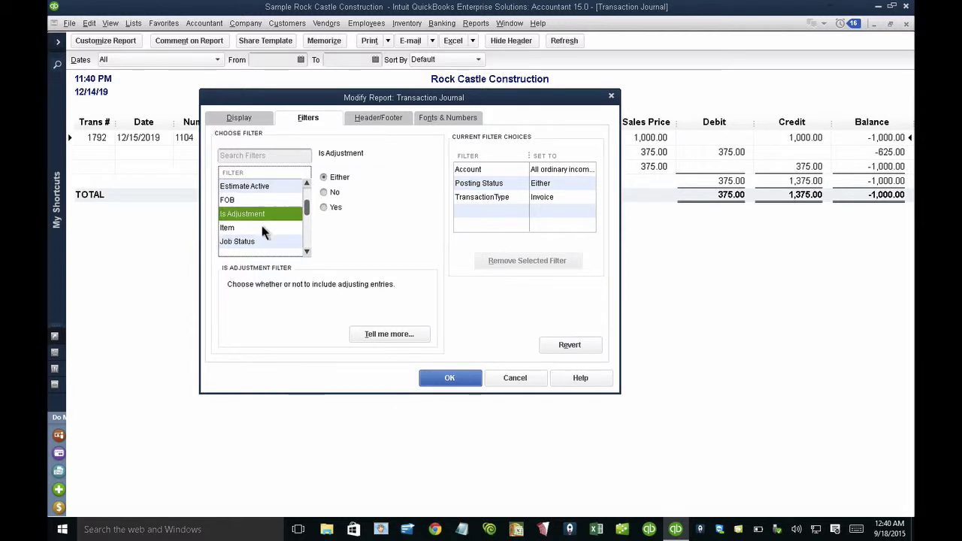
click(262, 225)
click(425, 178)
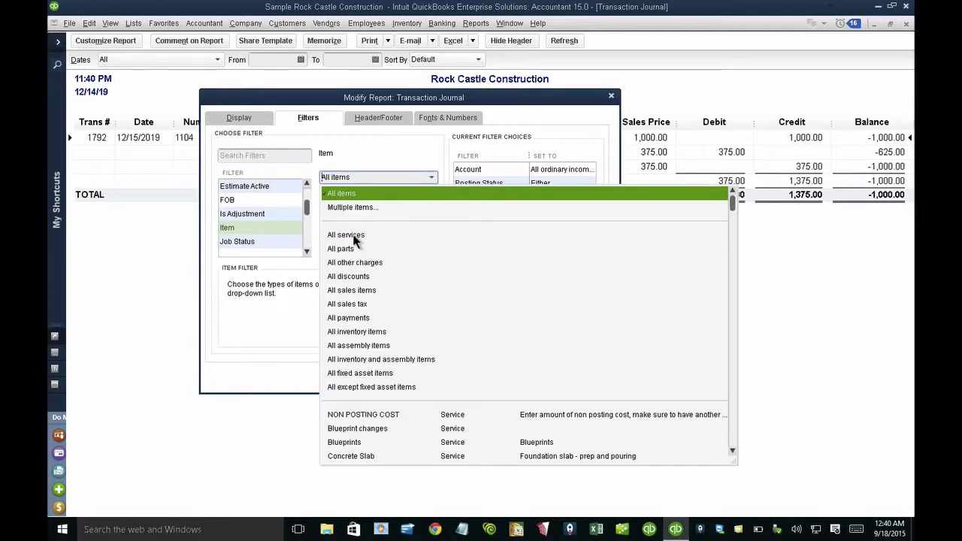
click(331, 227)
click(452, 378)
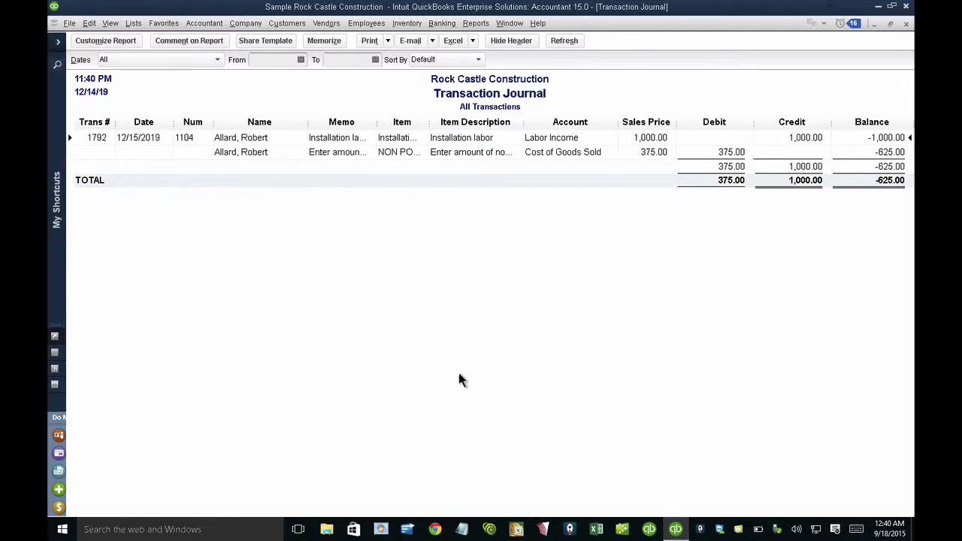